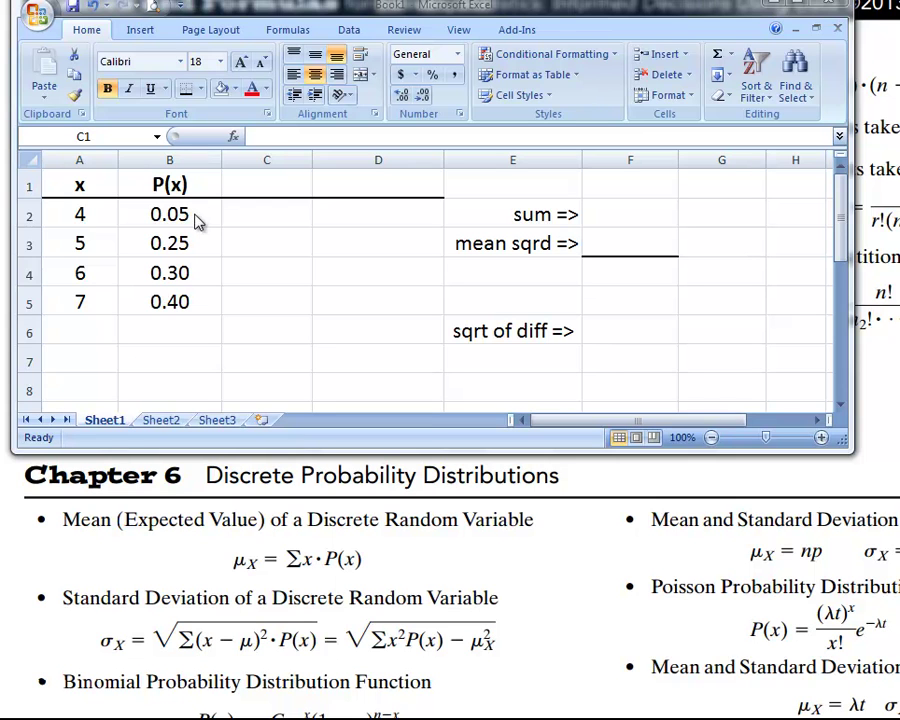
# Step: Check the probabilities by adding up B2:B5 with a SUM formula in cell B6
pyautogui.click(195, 214)
pyautogui.moveTo(200, 226); pyautogui.dragTo(190, 302)
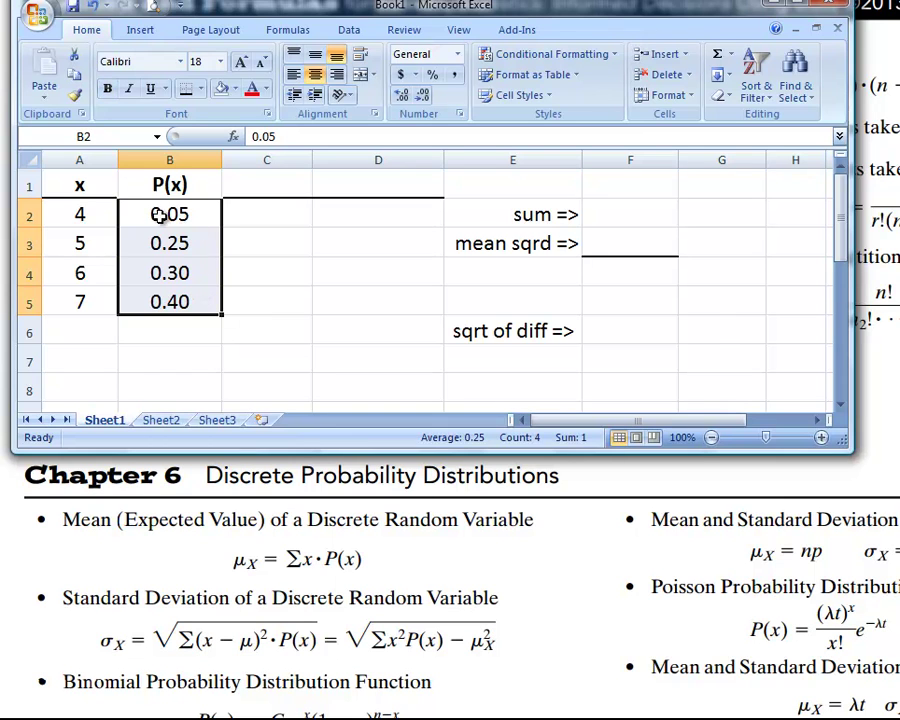
pyautogui.click(193, 327)
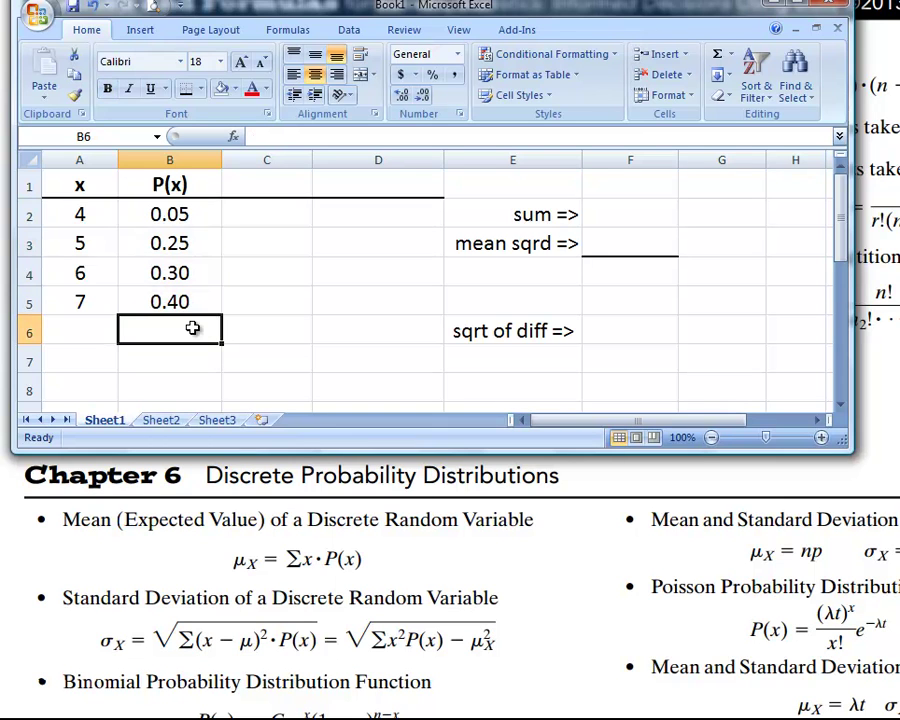
pyautogui.click(720, 62)
pyautogui.click(723, 58)
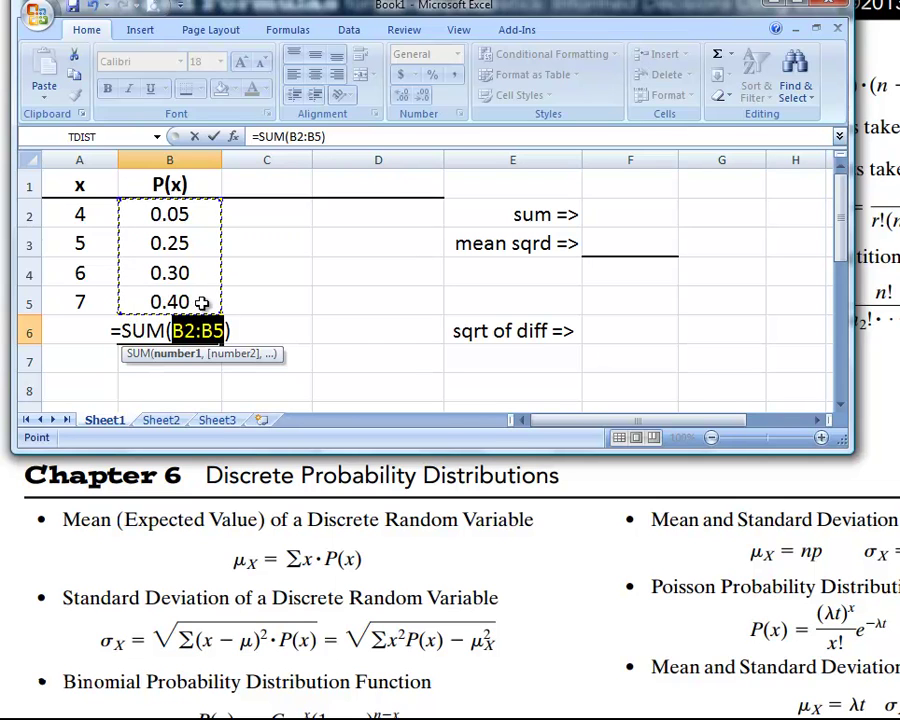
pyautogui.press('Return')
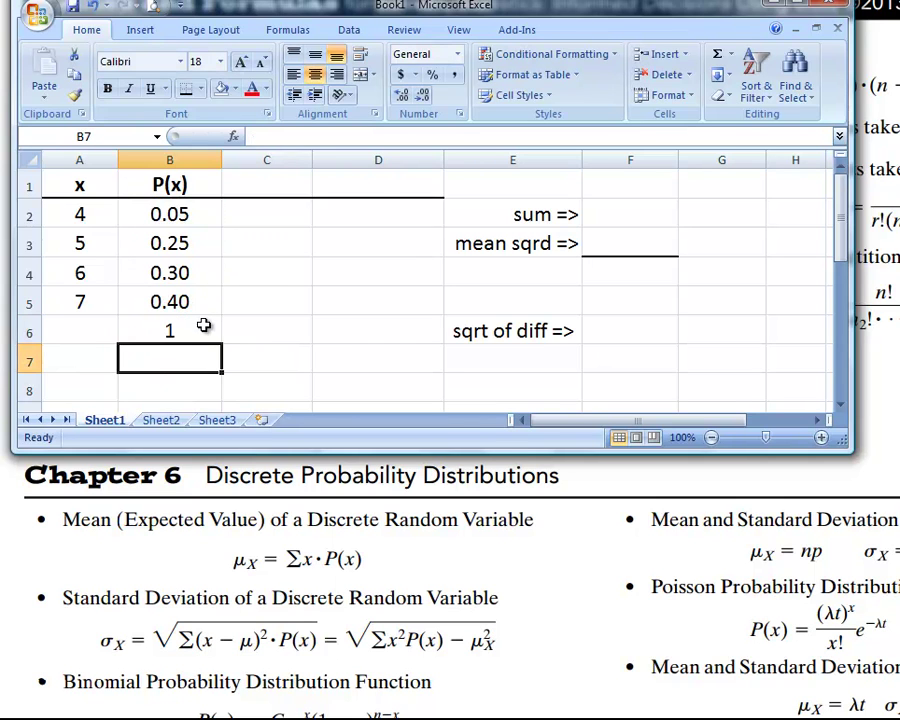
pyautogui.click(211, 333)
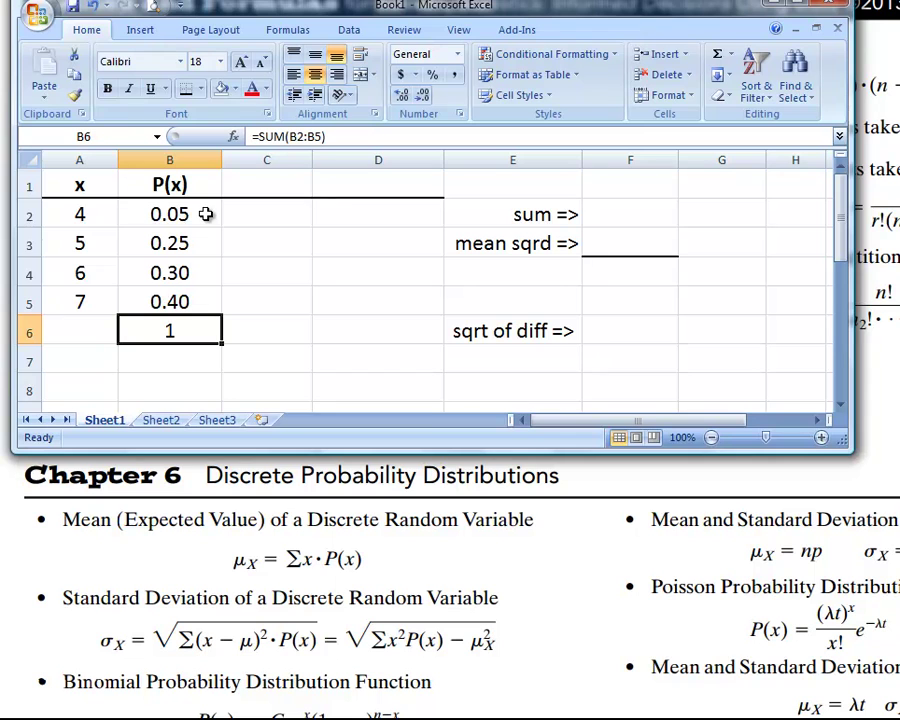
# Step: Examine each individual P(x) value in cells B2 through B5
pyautogui.click(130, 214)
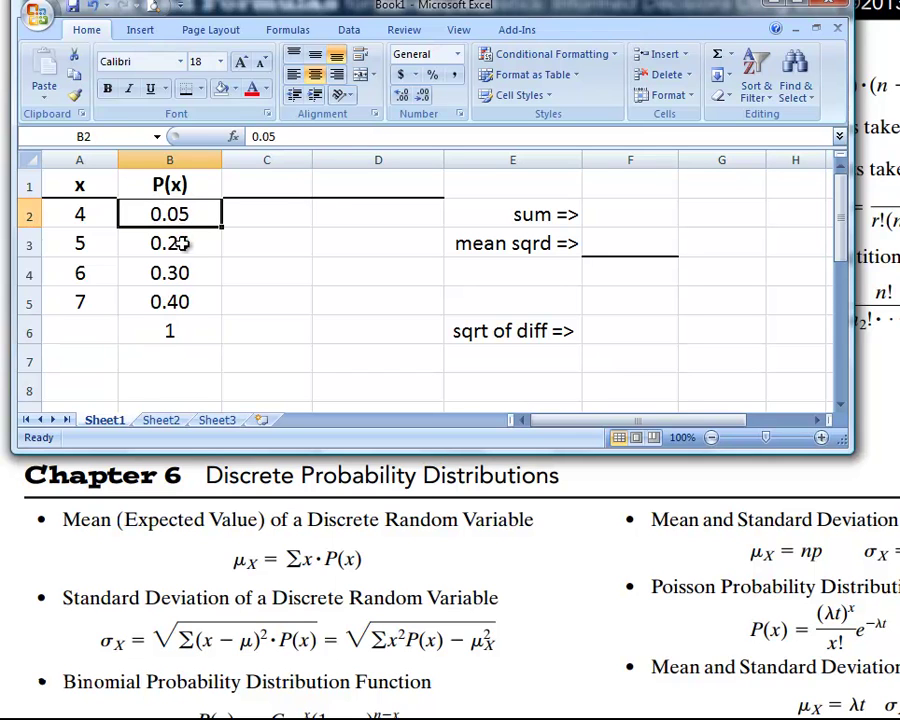
pyautogui.click(181, 248)
pyautogui.click(182, 272)
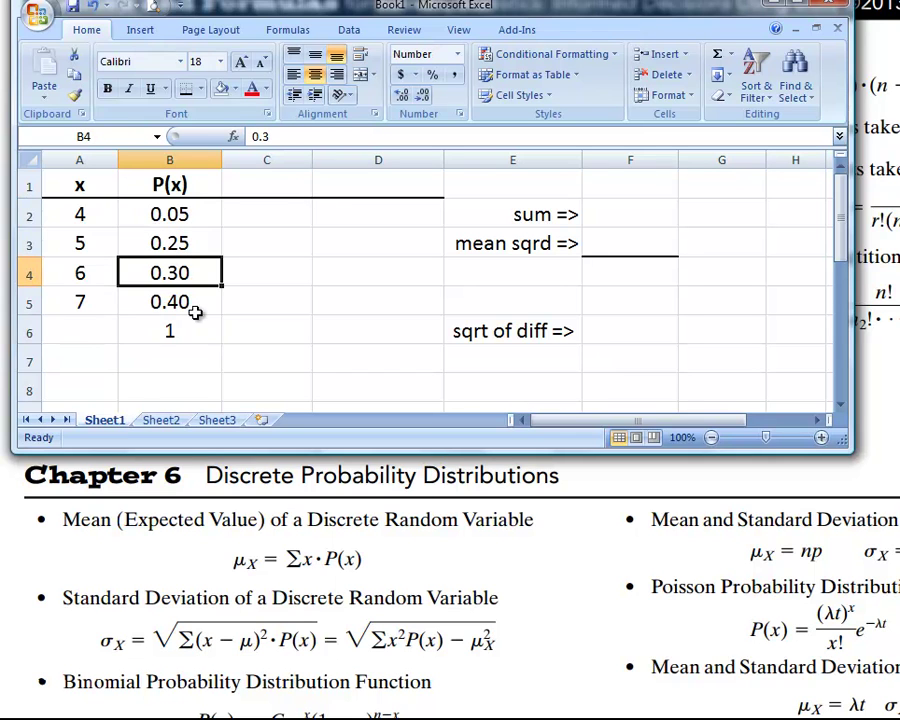
pyautogui.click(196, 310)
pyautogui.click(204, 218)
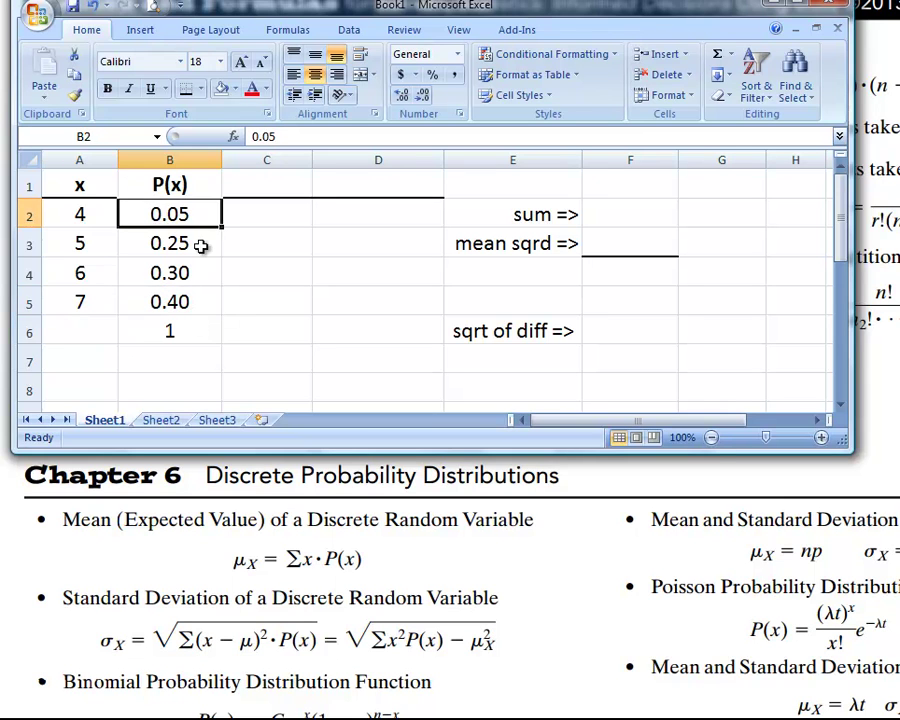
pyautogui.click(200, 246)
pyautogui.click(200, 273)
pyautogui.click(201, 296)
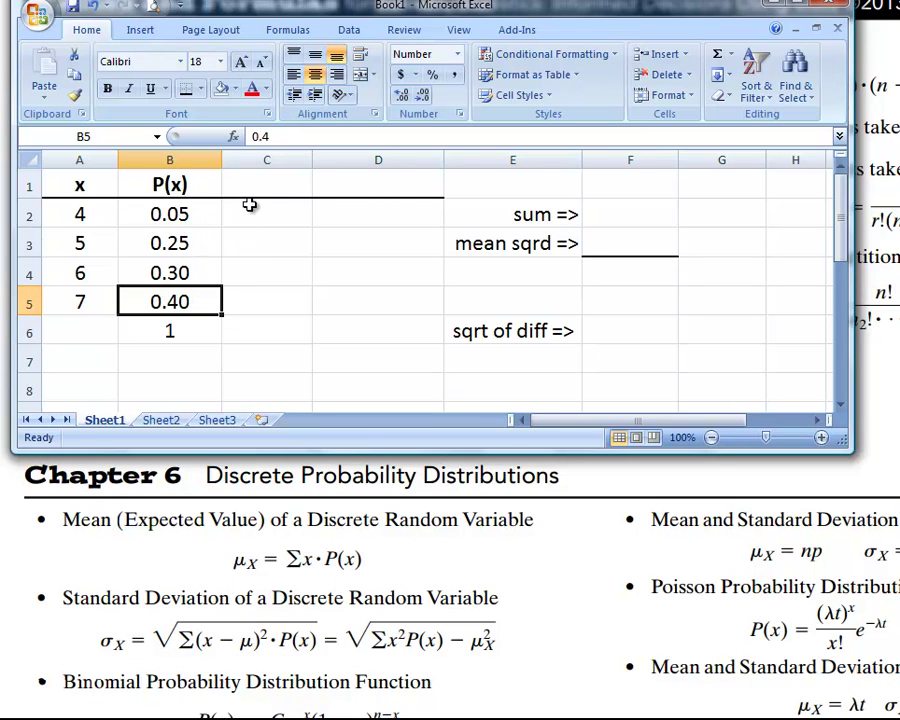
# Step: Clear the probability total from cell B6
pyautogui.click(197, 333)
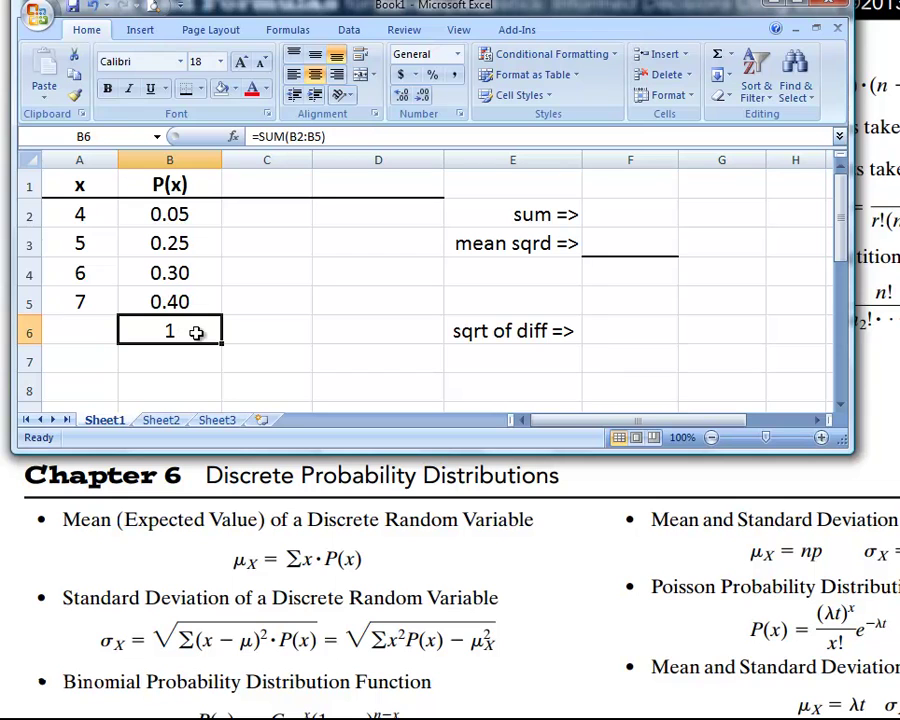
pyautogui.press('Delete')
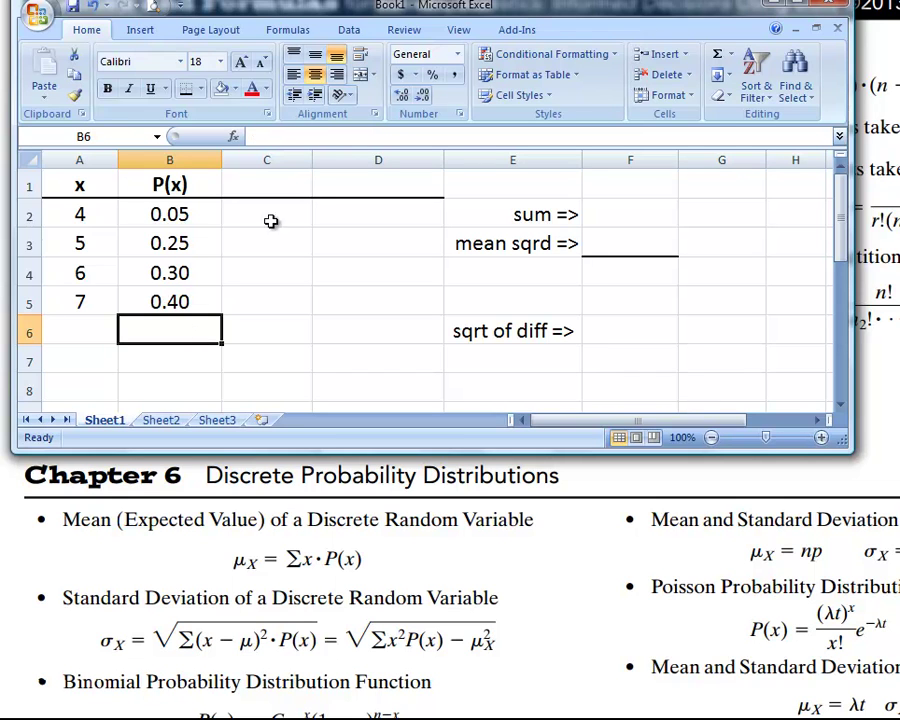
# Step: Enter the column heading x*P(x) in cell C1
pyautogui.click(286, 188)
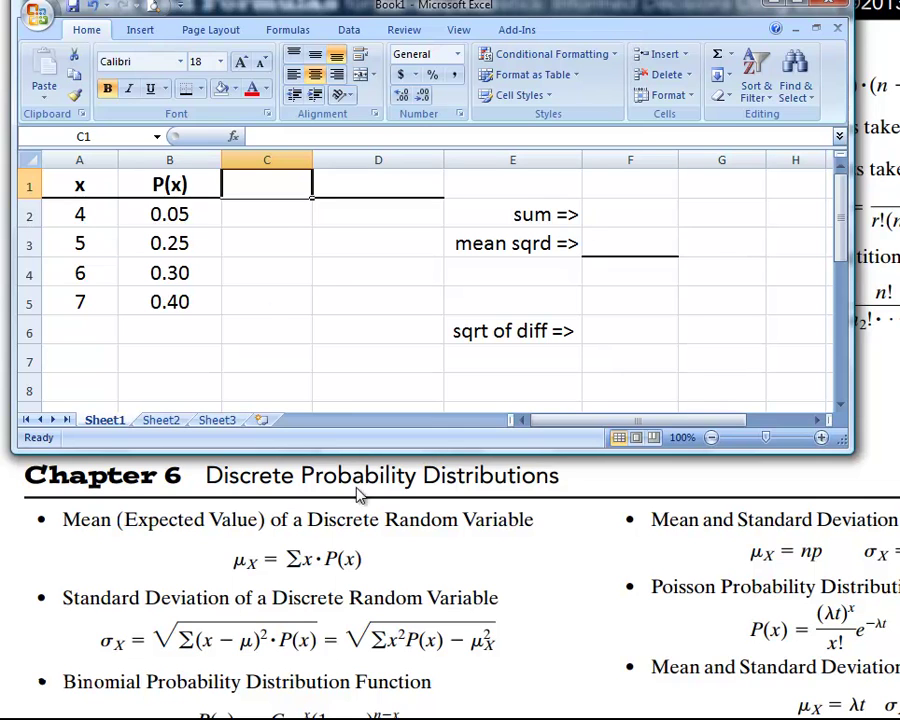
pyautogui.write('x')
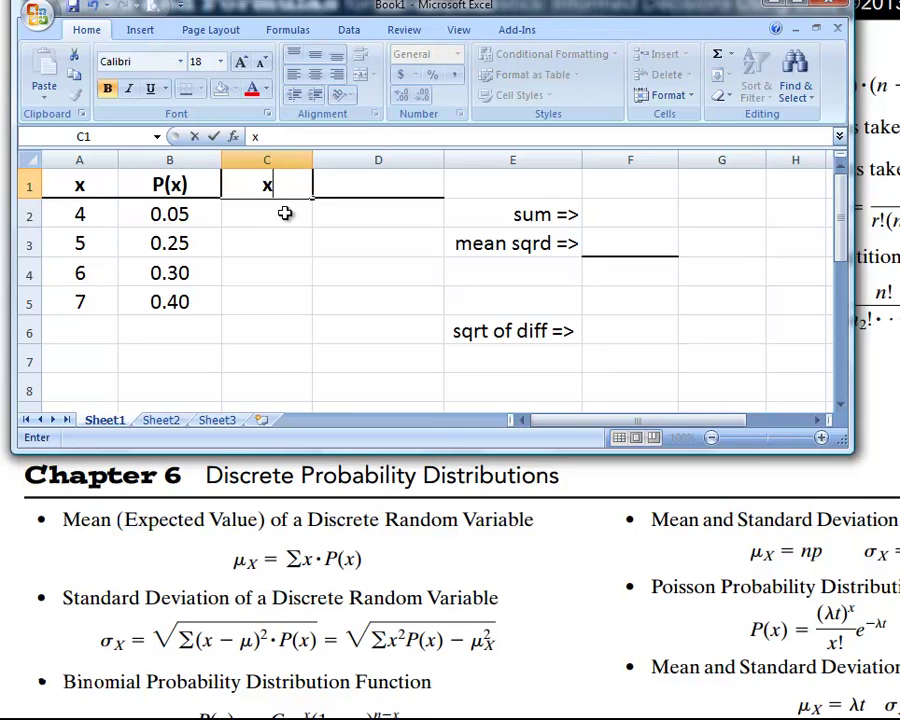
pyautogui.write('*P(x)')
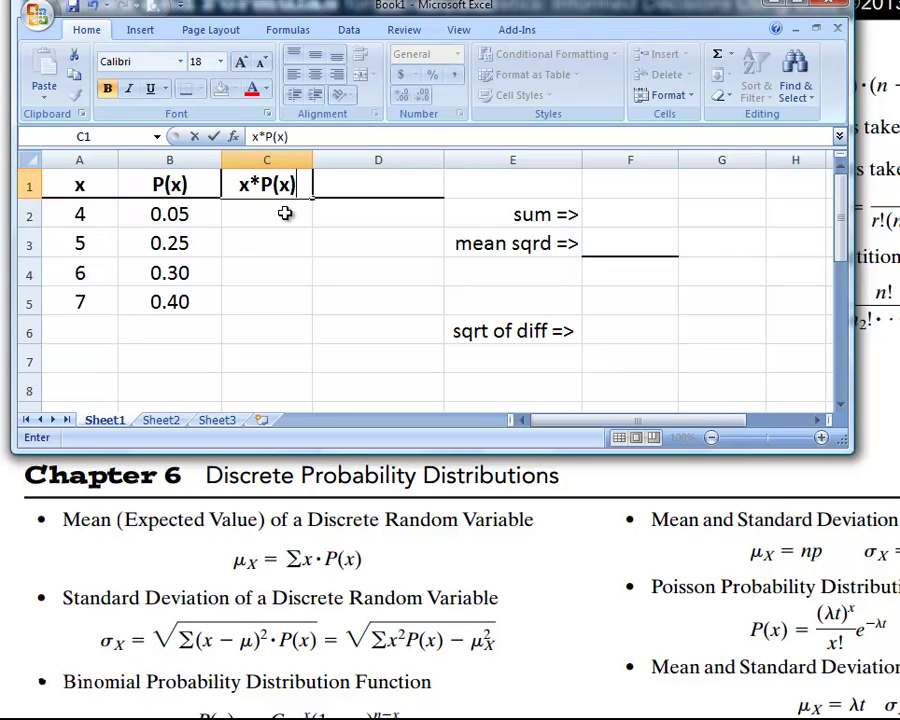
pyautogui.press('Return')
pyautogui.press('Up')
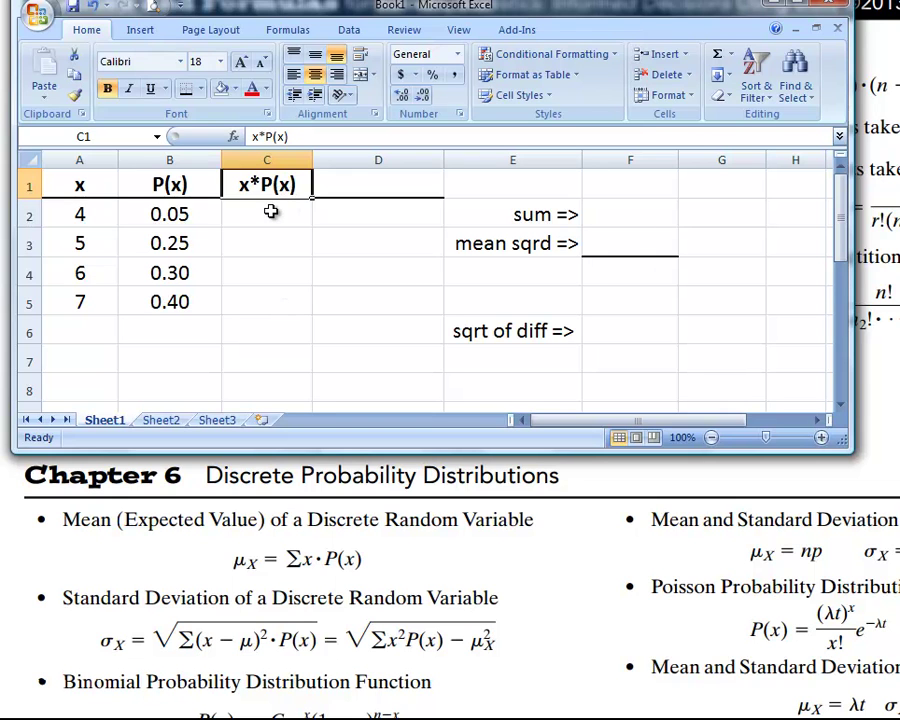
# Step: Enter the formula =A2*B2 in cell C2 to multiply the first x value by its probability
pyautogui.click(277, 216)
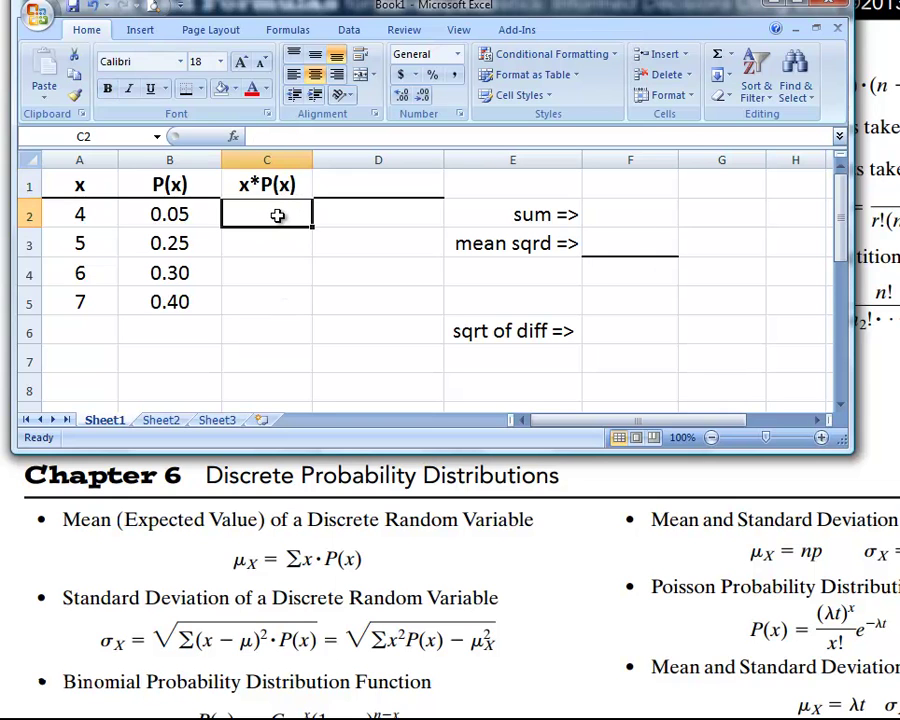
pyautogui.write('=')
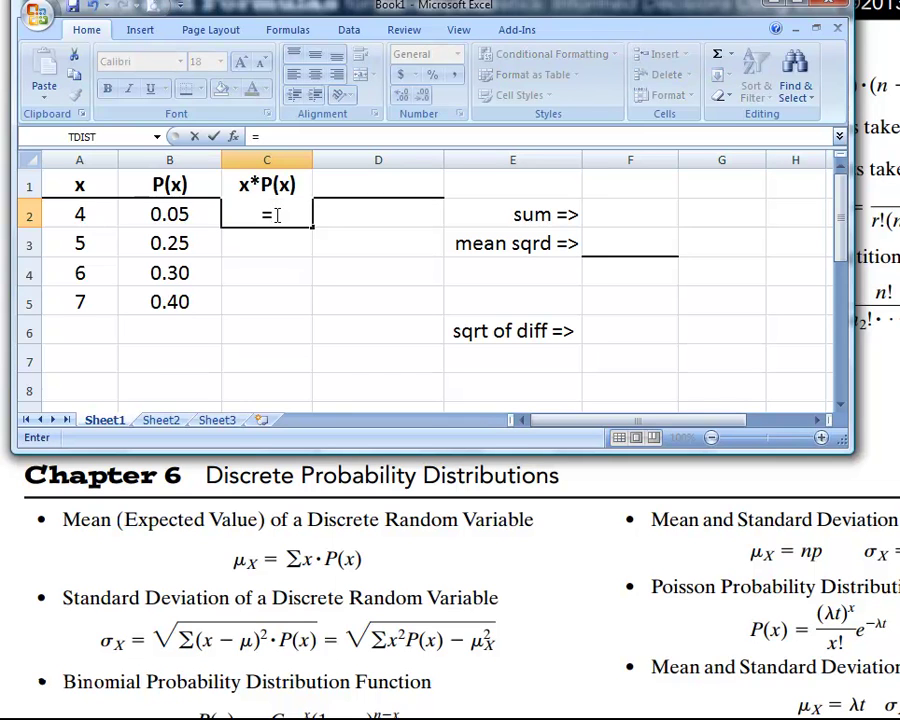
pyautogui.click(84, 215)
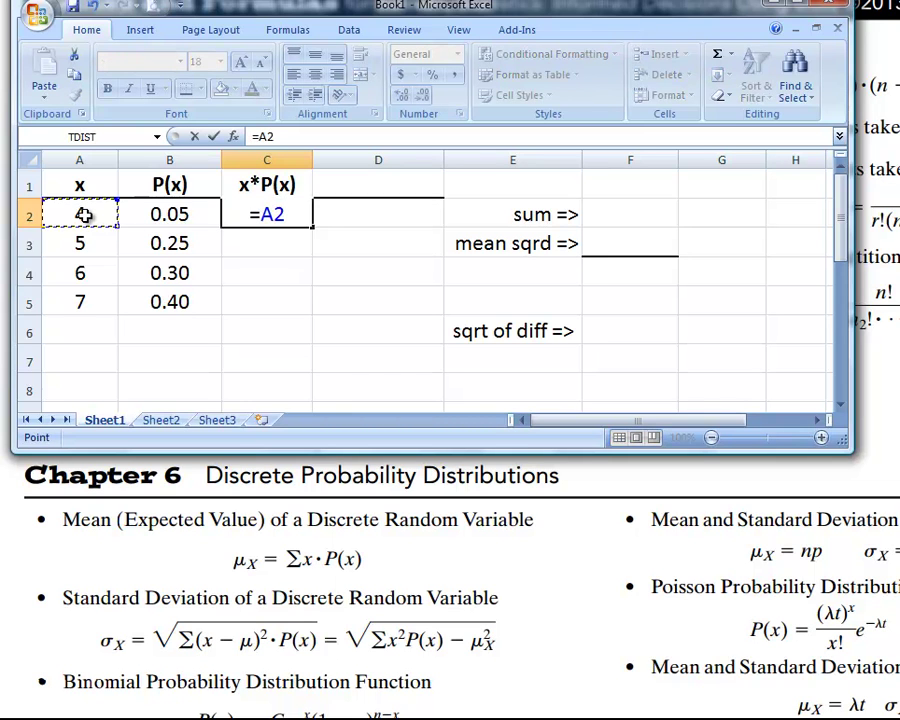
pyautogui.write('*')
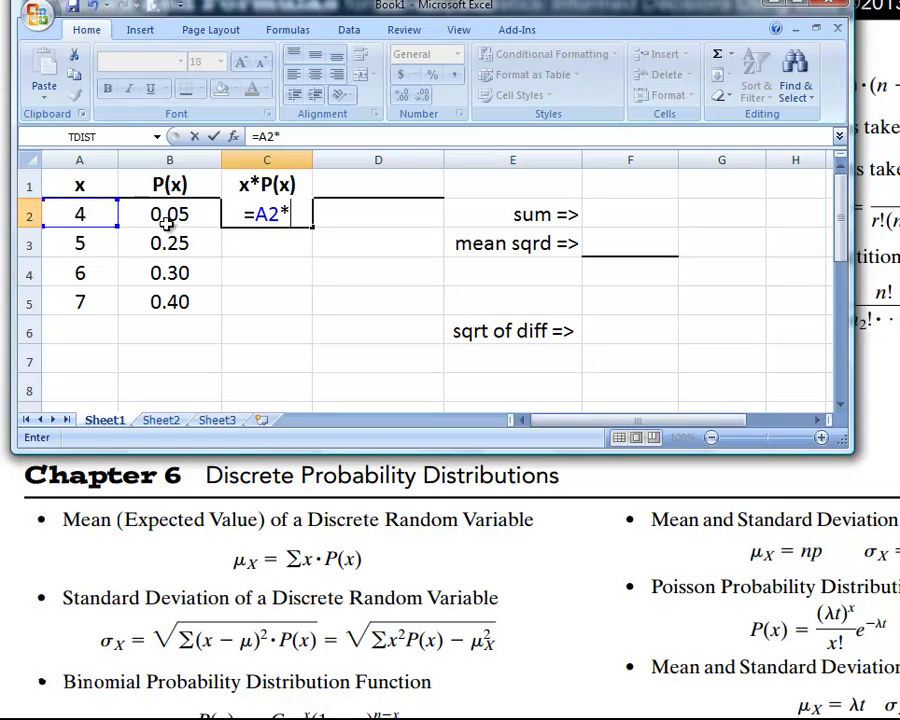
pyautogui.click(125, 215)
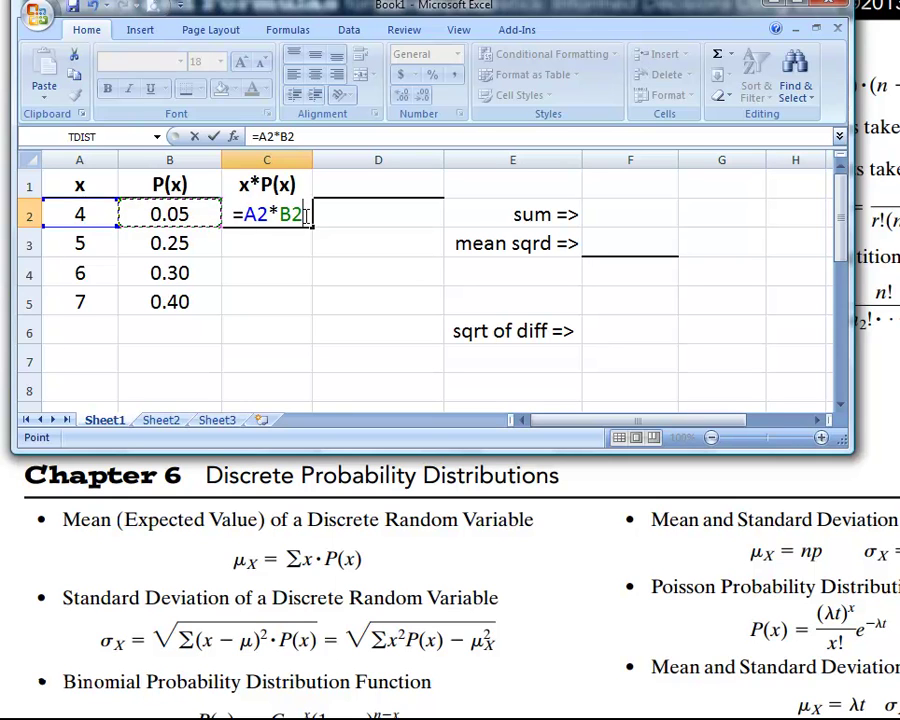
pyautogui.press('Return')
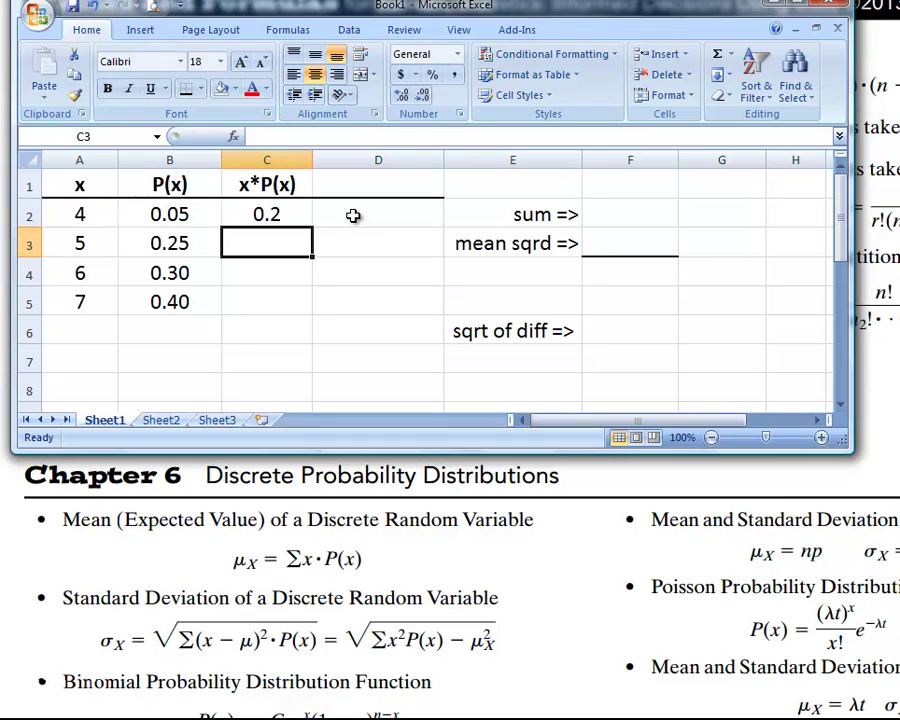
# Step: Fill the C2 product formula down through C5 and check the copied formulas
pyautogui.click(298, 218)
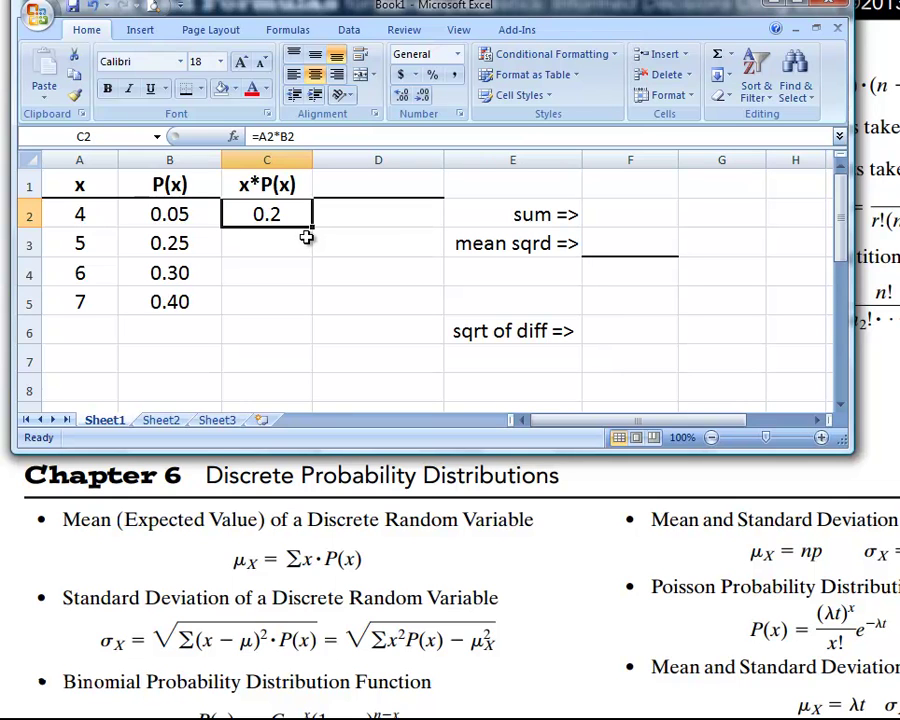
pyautogui.moveTo(313, 230); pyautogui.dragTo(303, 308)
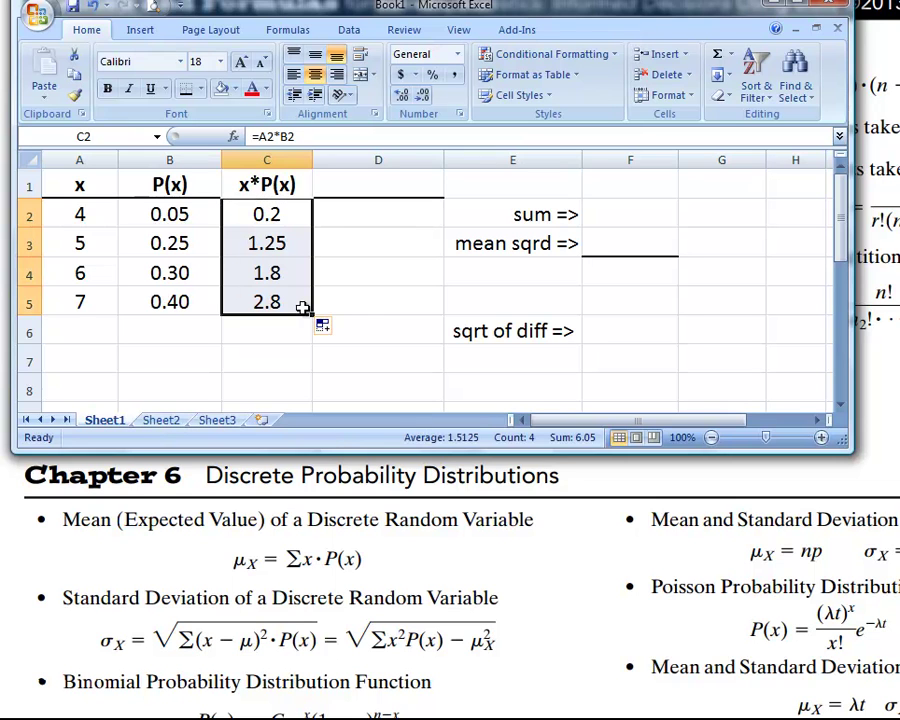
pyautogui.click(267, 244)
pyautogui.click(282, 273)
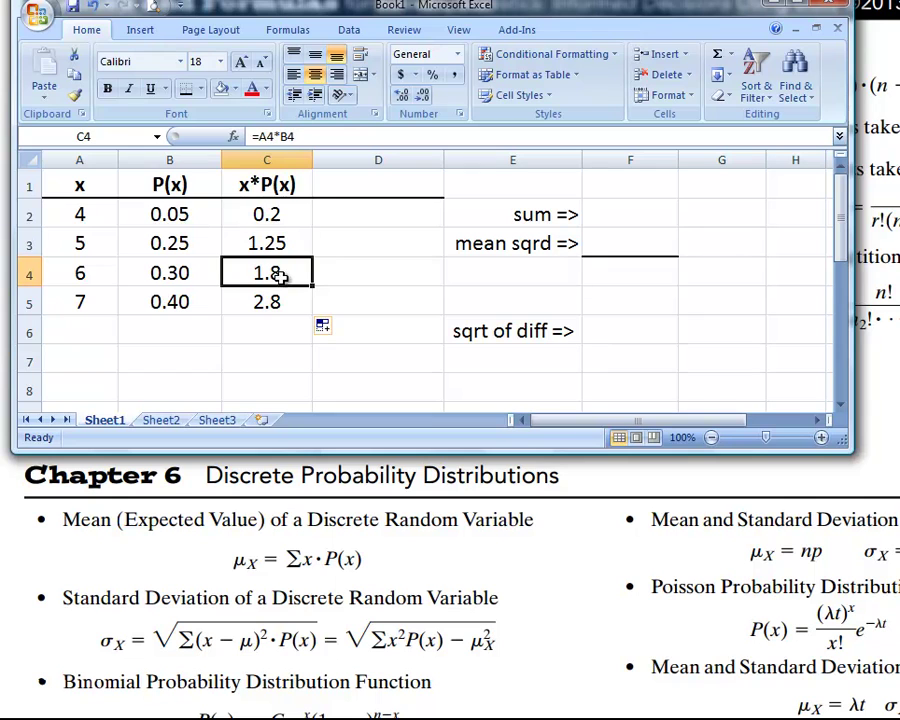
pyautogui.click(284, 302)
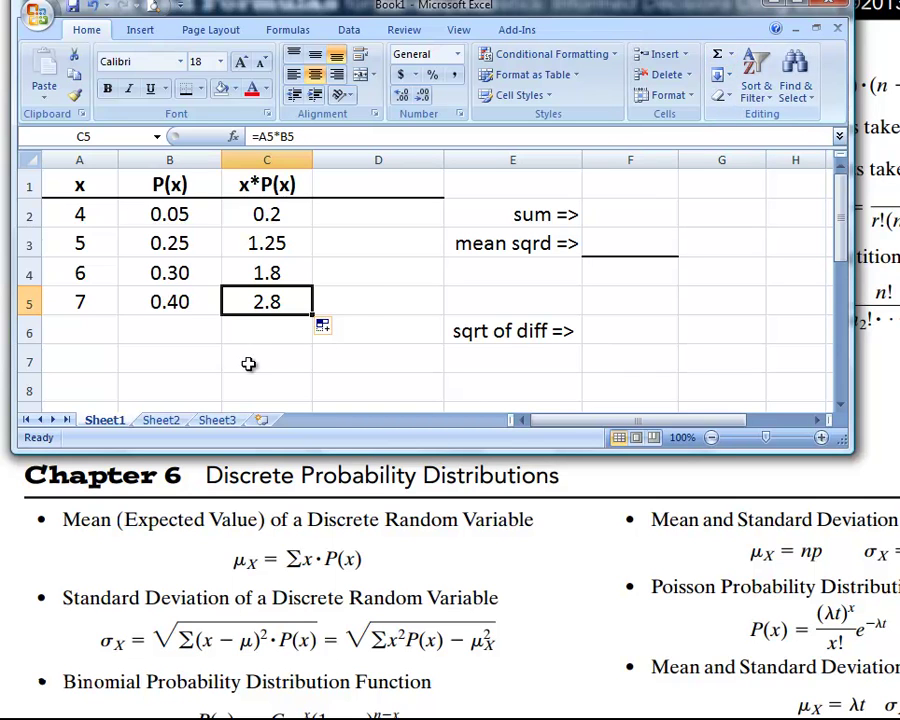
# Step: Total the x*P(x) products from C2:C5 in cell C6 using AutoSum
pyautogui.click(266, 333)
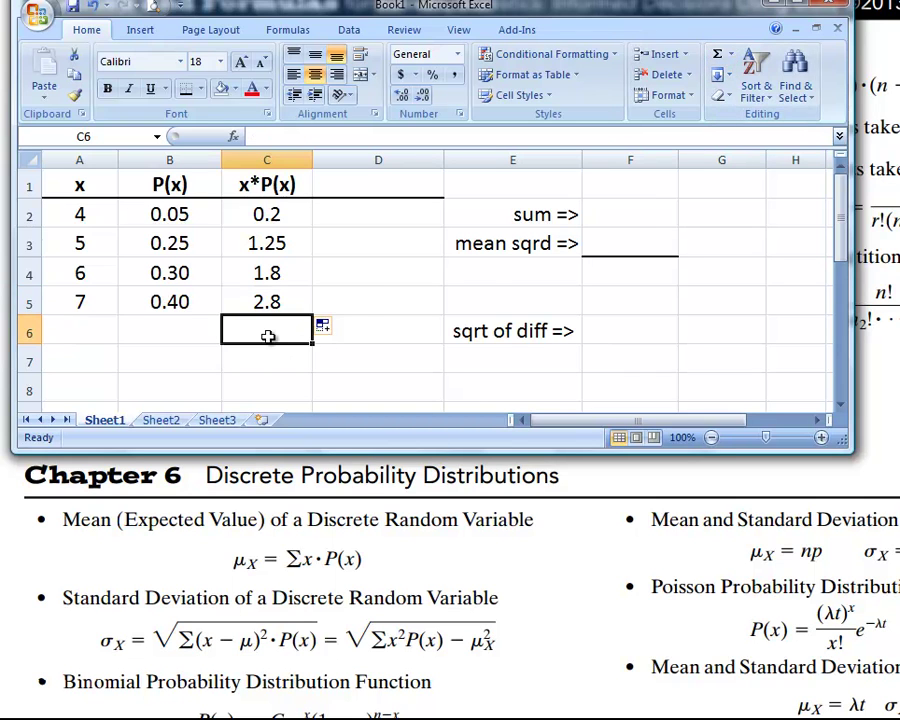
pyautogui.click(717, 55)
pyautogui.press('Return')
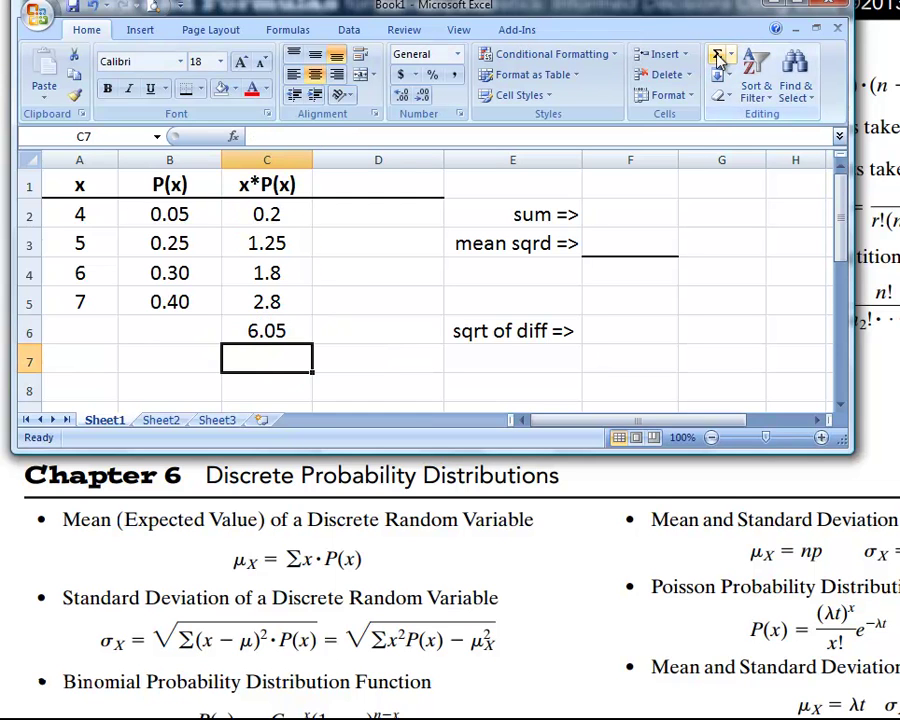
# Step: Highlight the total in C6 with a yellow fill and label it "mean" in cell C7
pyautogui.click(268, 335)
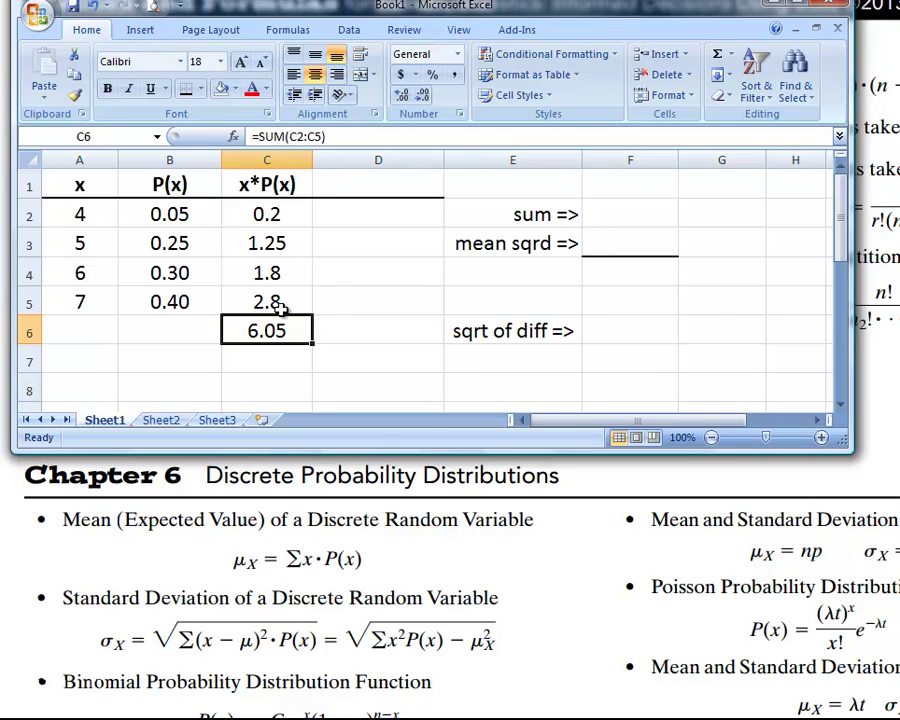
pyautogui.click(234, 89)
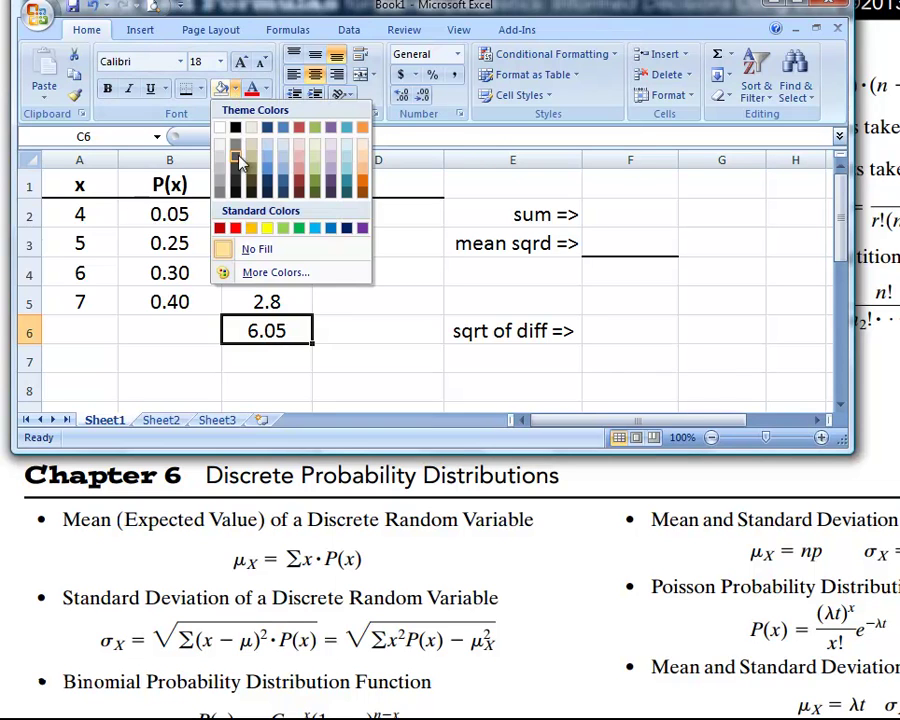
pyautogui.click(268, 230)
pyautogui.click(280, 359)
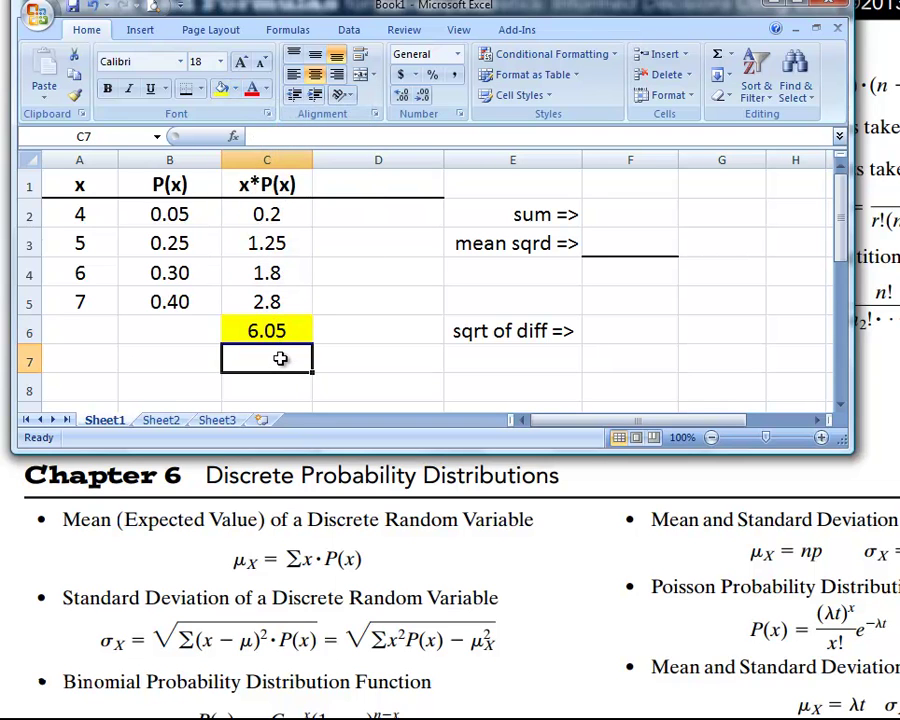
pyautogui.write('mean')
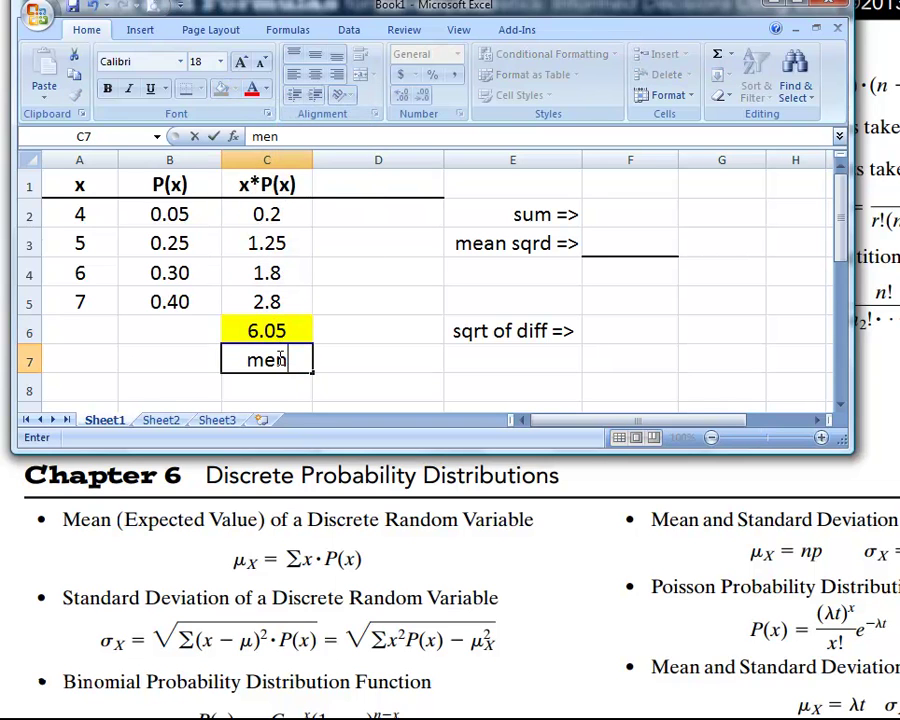
pyautogui.press('Return')
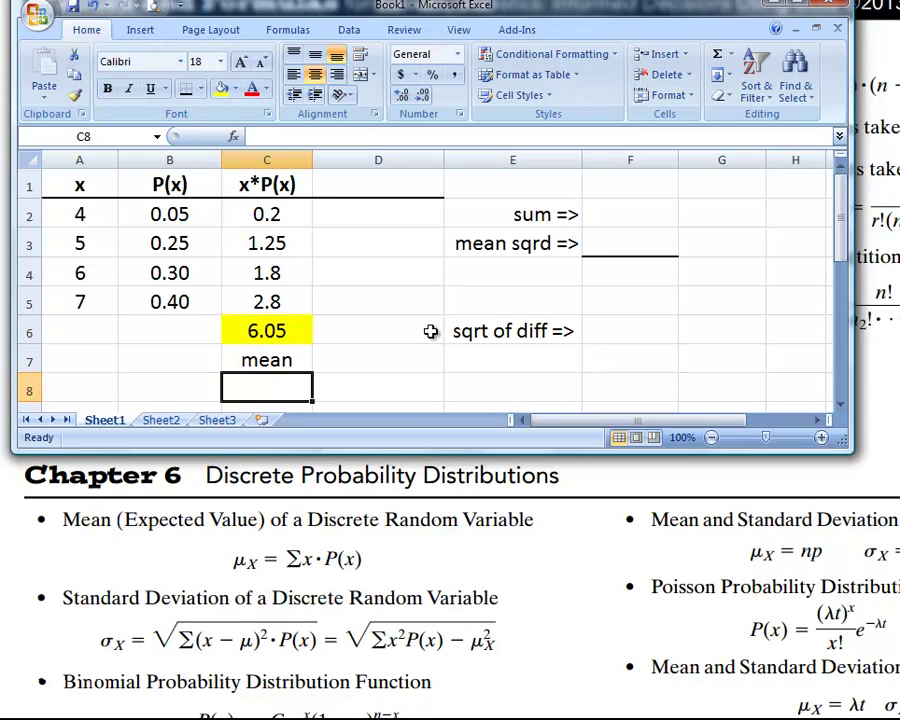
# Step: Enter the column heading x*x*P(x) in cell D1
pyautogui.click(398, 184)
pyautogui.write('x')
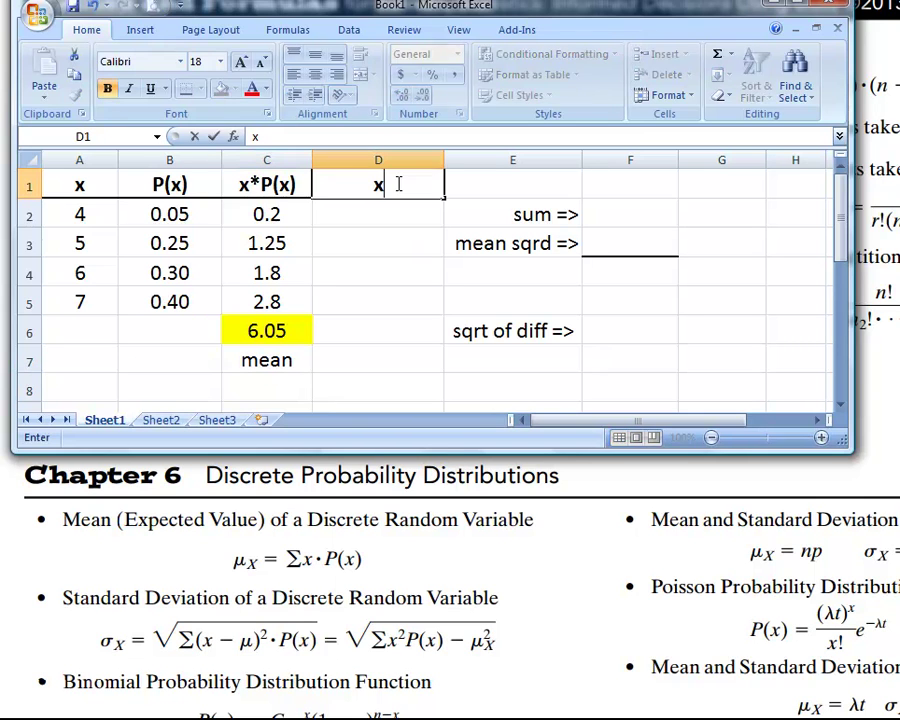
pyautogui.write('*x*')
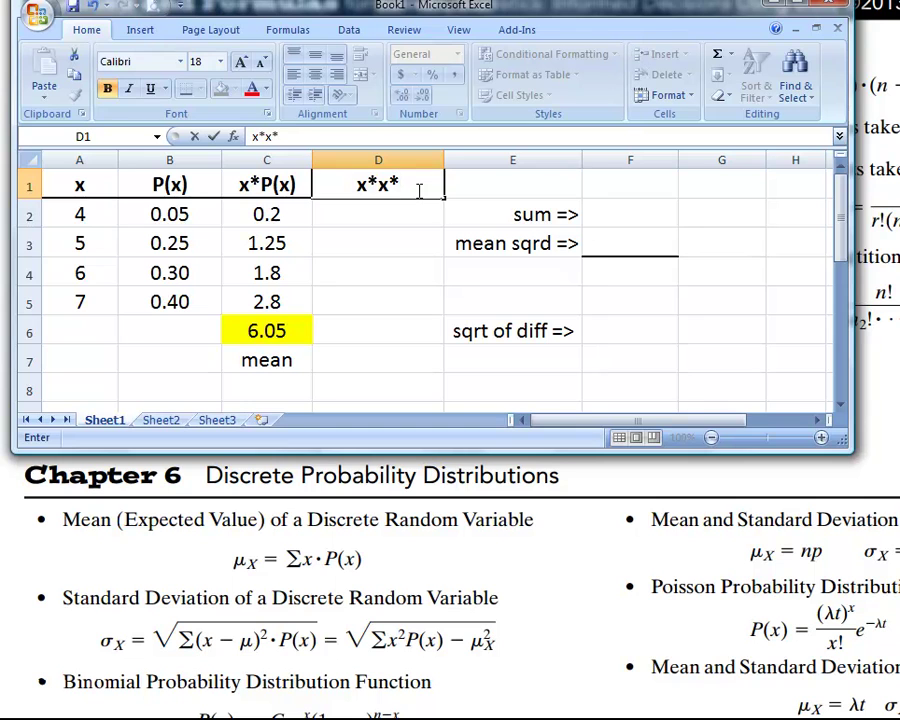
pyautogui.write('P(x)')
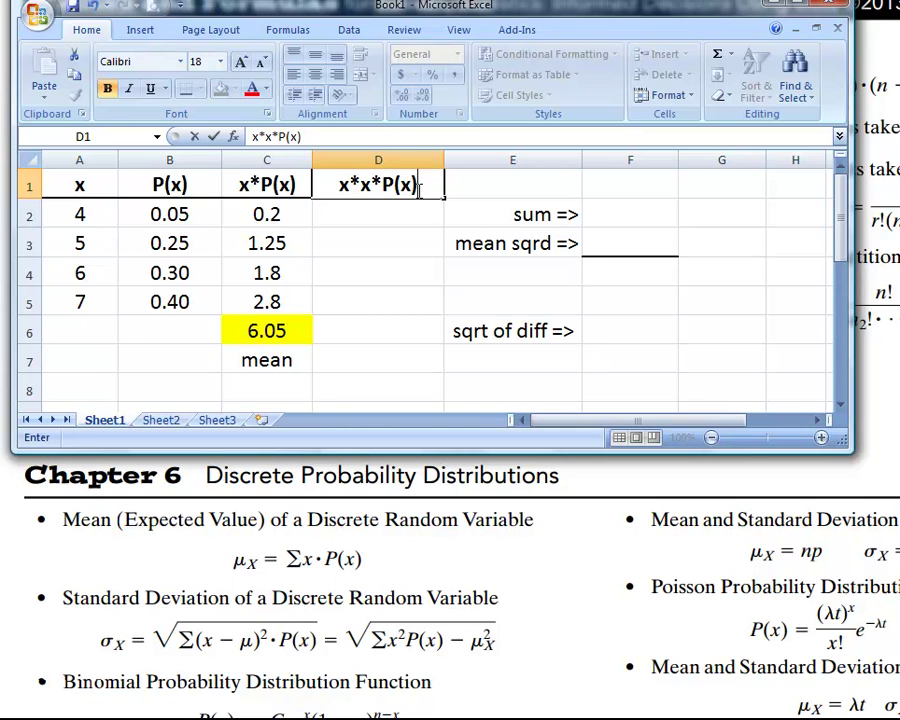
pyautogui.press('Return')
pyautogui.click(418, 188)
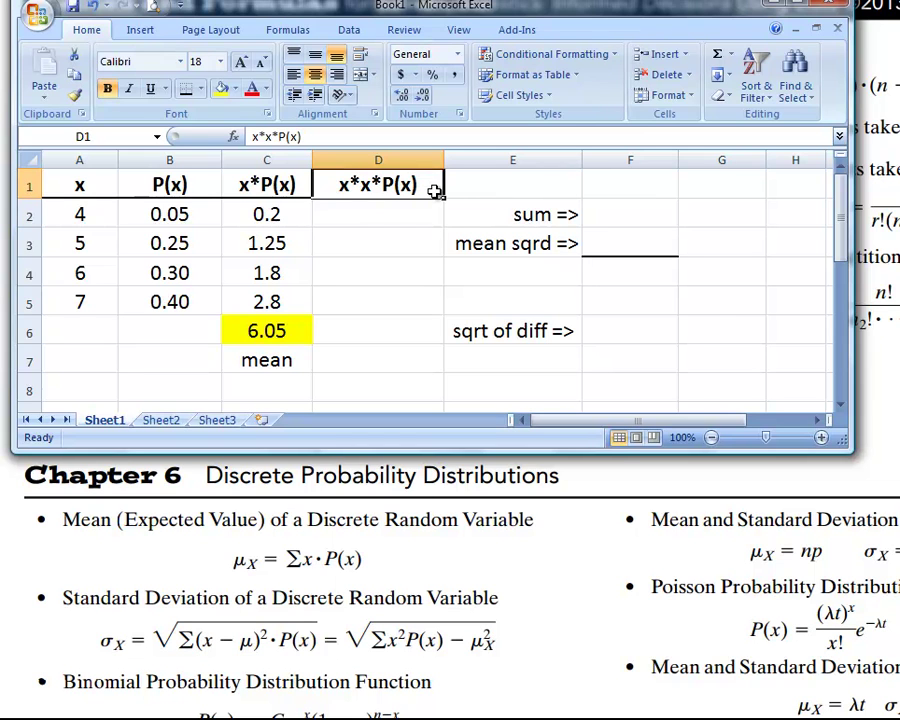
# Step: Enter the formula =A2*A2*B2 in cell D2 and fill it down through D5
pyautogui.click(395, 214)
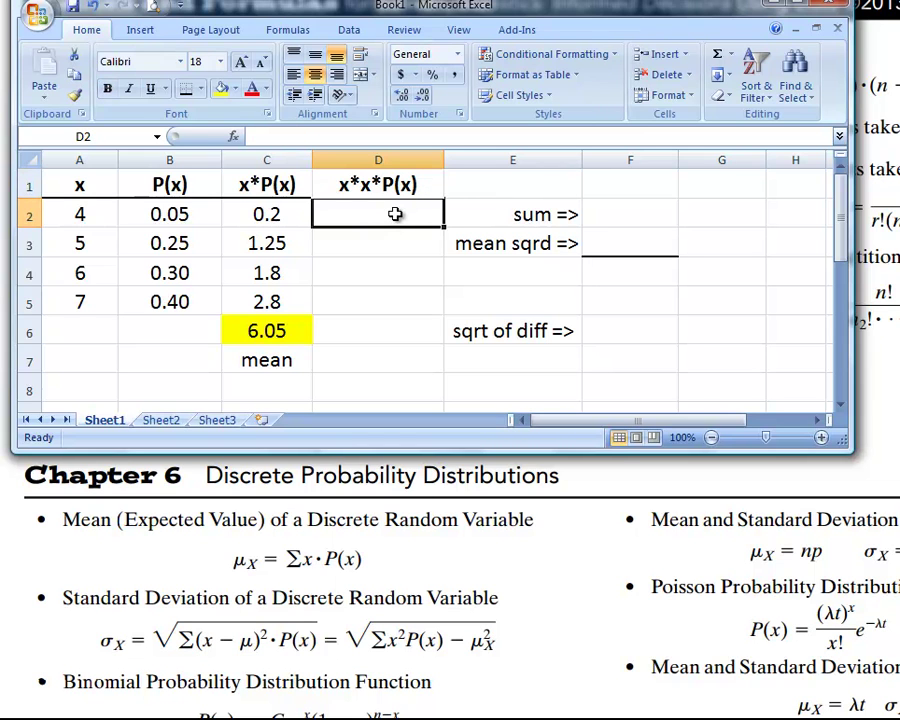
pyautogui.write('=')
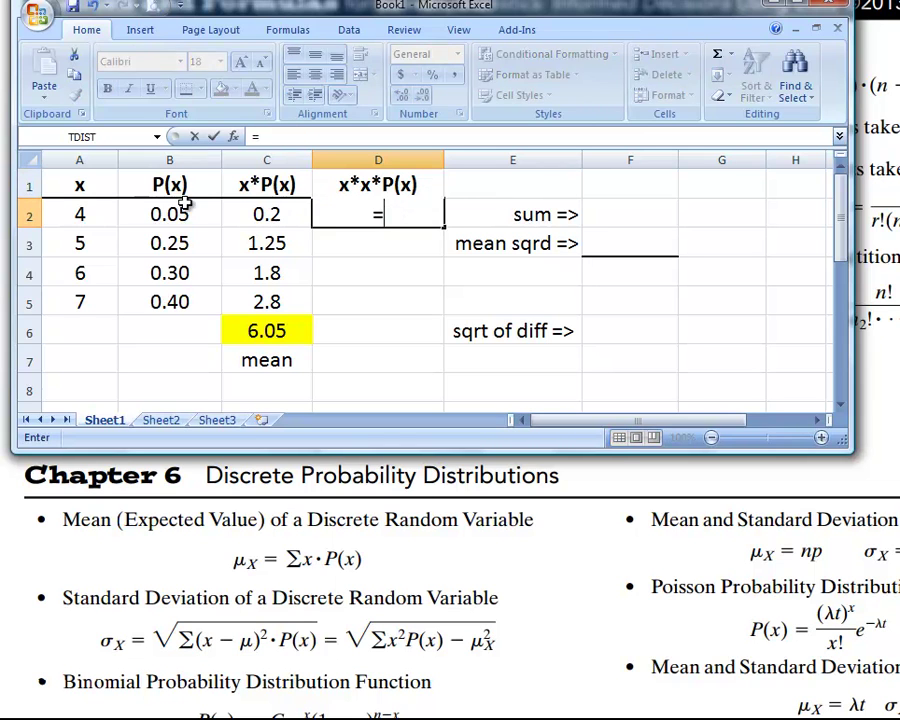
pyautogui.click(87, 214)
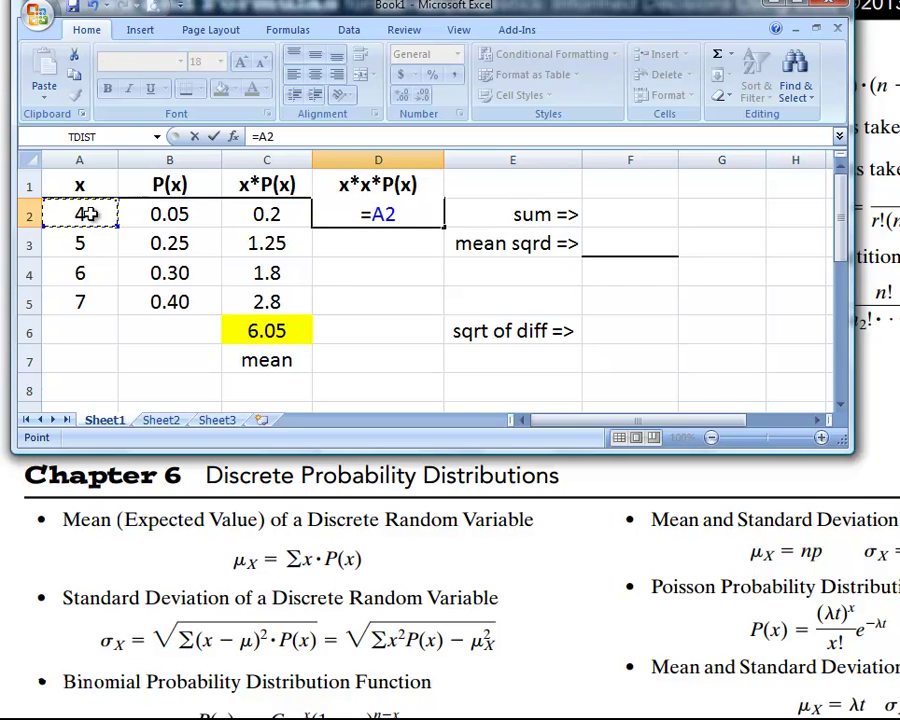
pyautogui.write('*')
pyautogui.click(87, 214)
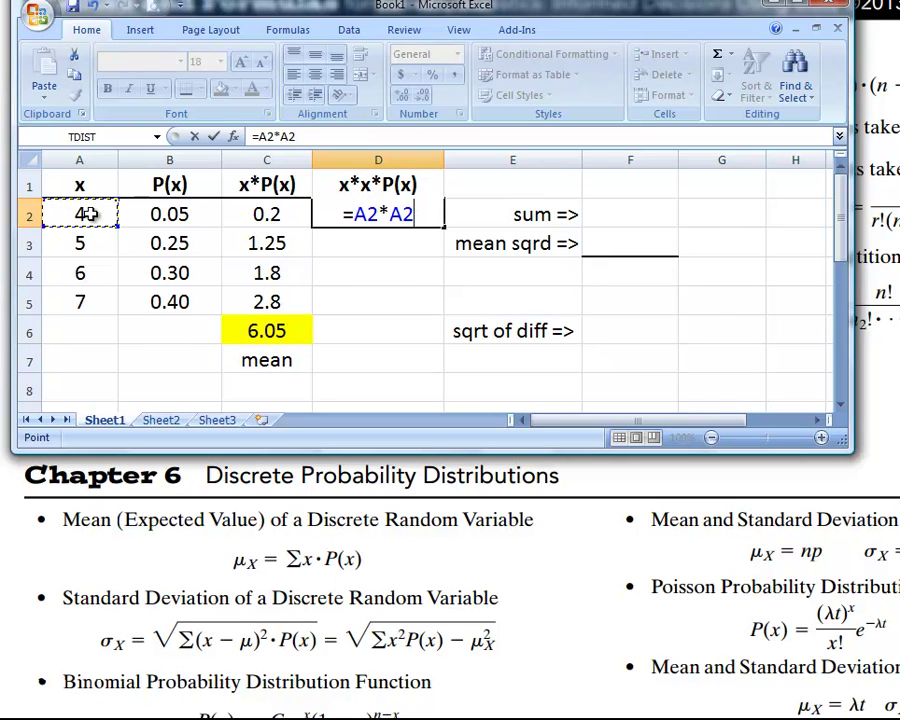
pyautogui.write('*')
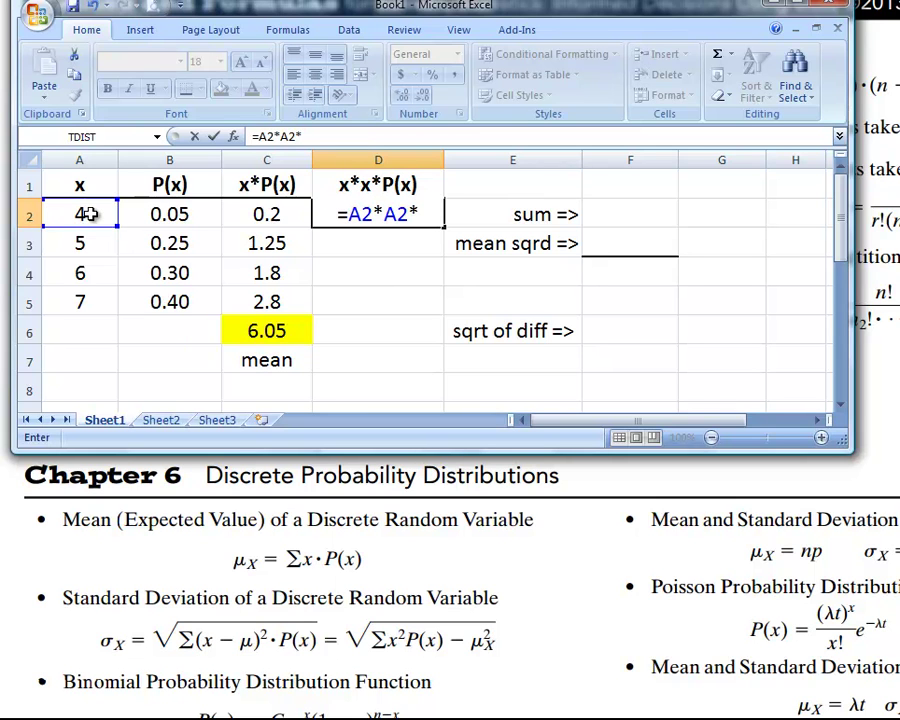
pyautogui.click(181, 214)
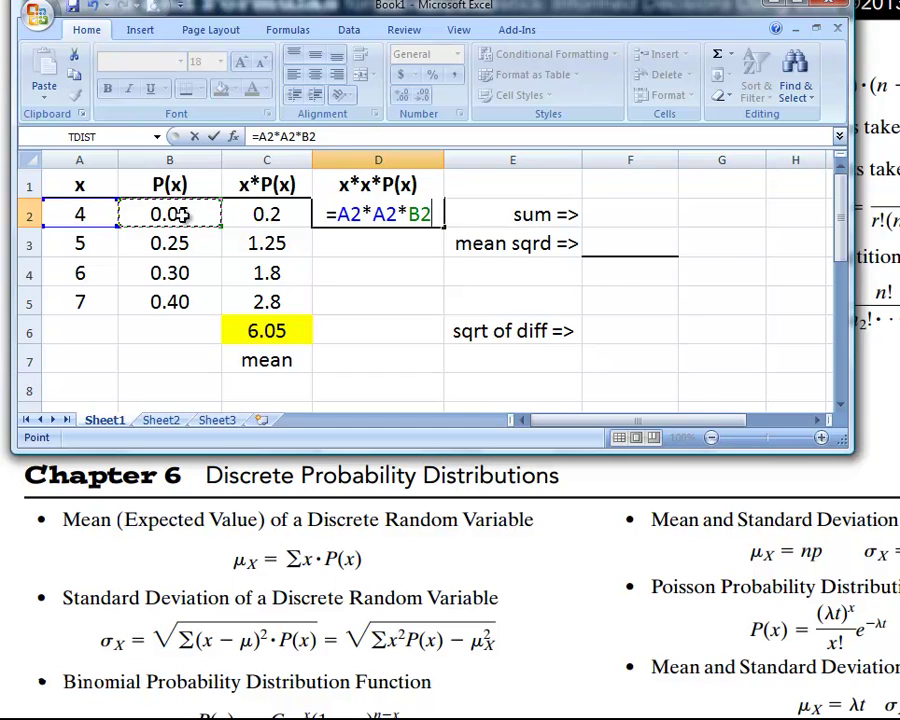
pyautogui.press('Return')
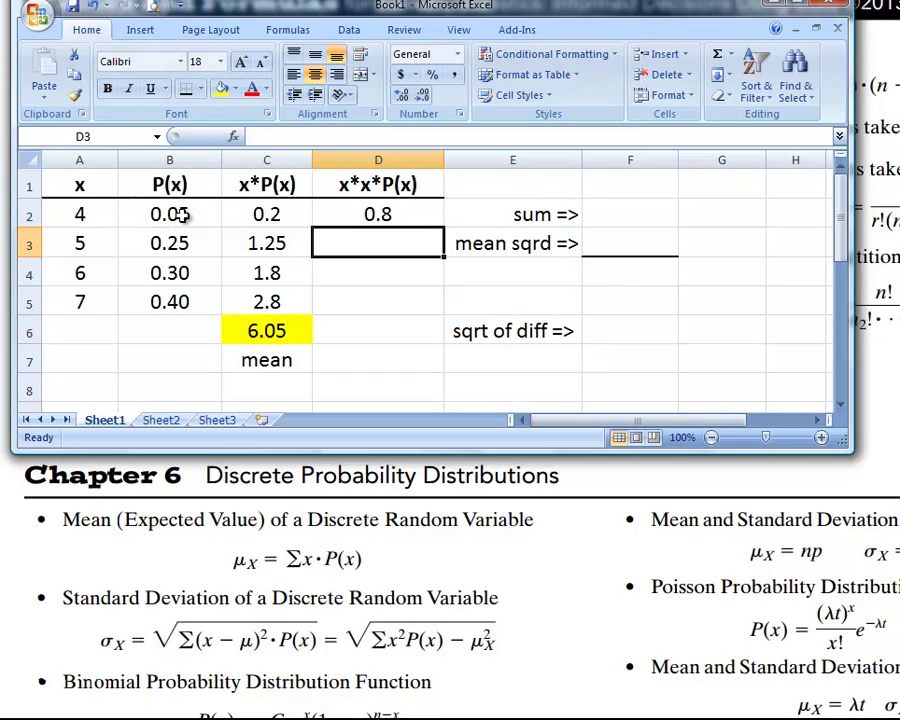
pyautogui.click(402, 212)
pyautogui.moveTo(445, 228); pyautogui.dragTo(436, 310)
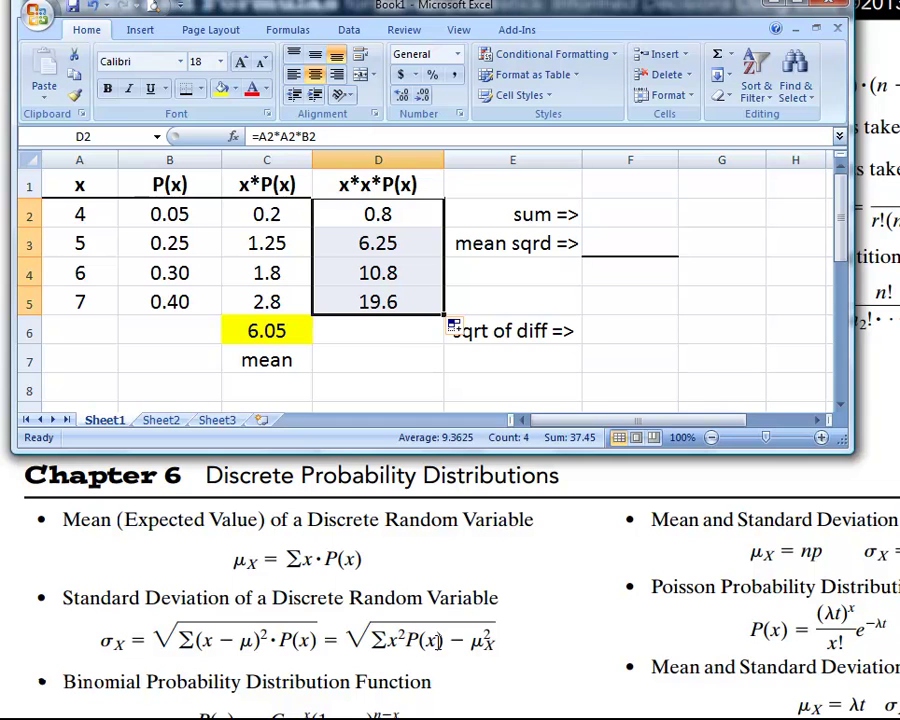
# Step: Total the x*x*P(x) values from D2:D5 in cell D6 using AutoSum and label it "sum" in D7
pyautogui.click(406, 328)
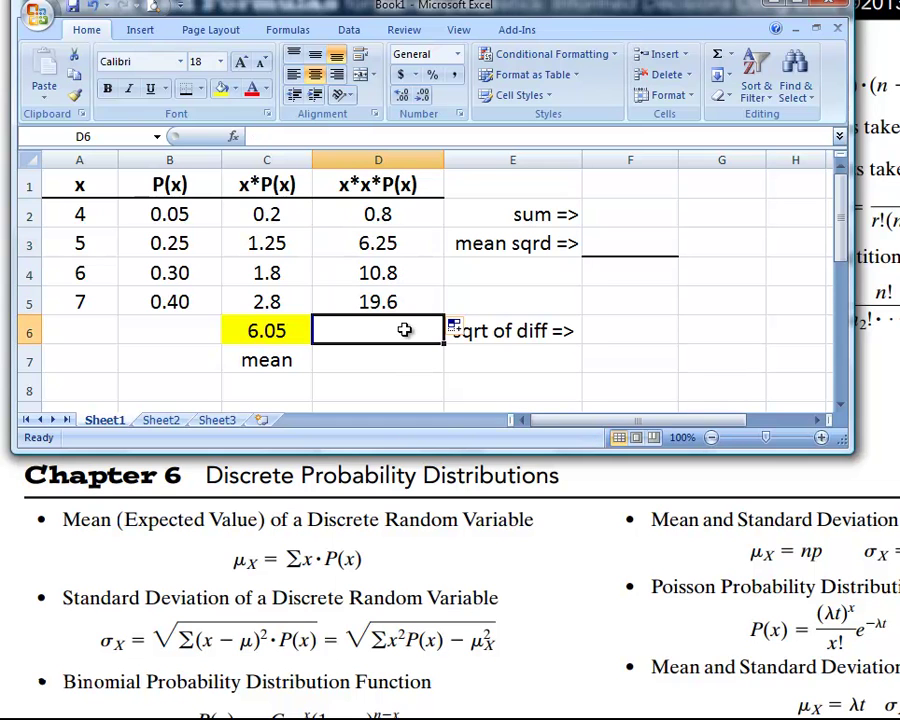
pyautogui.click(717, 55)
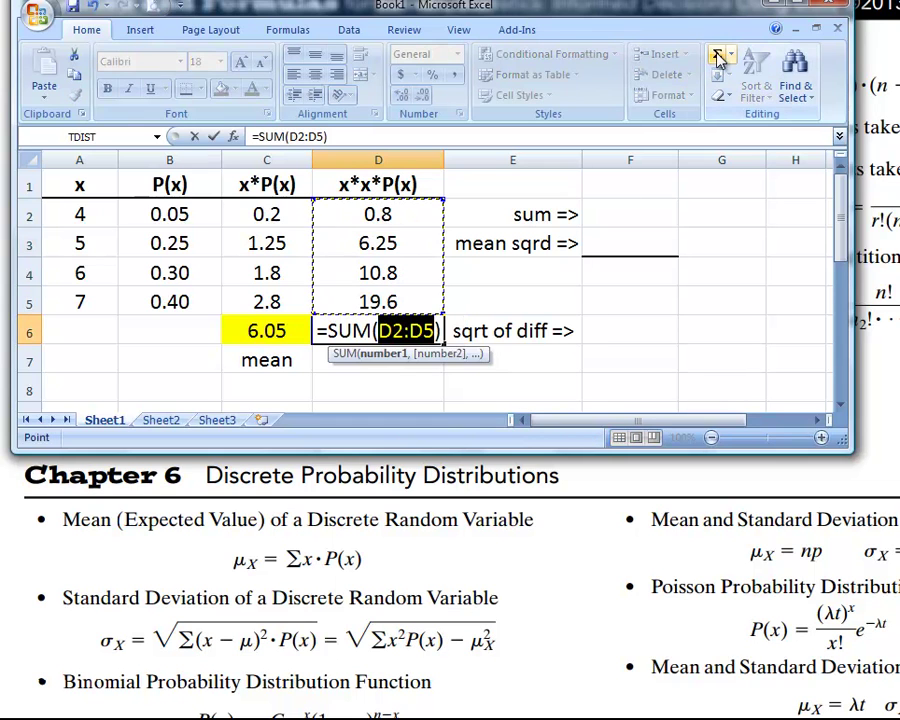
pyautogui.press('Return')
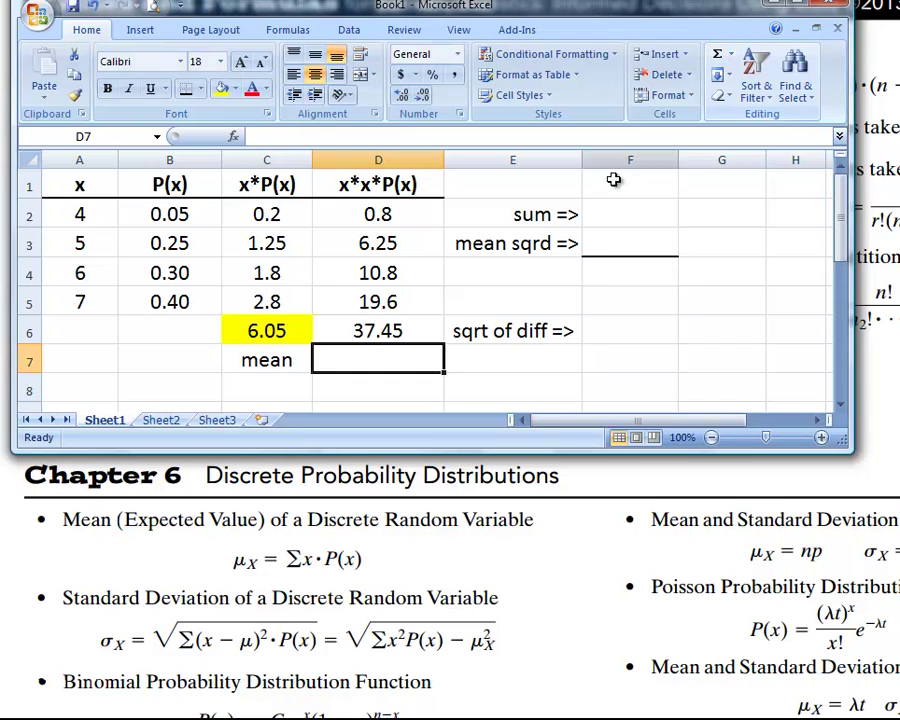
pyautogui.click(405, 331)
pyautogui.click(403, 366)
pyautogui.write('sum')
pyautogui.press('Return')
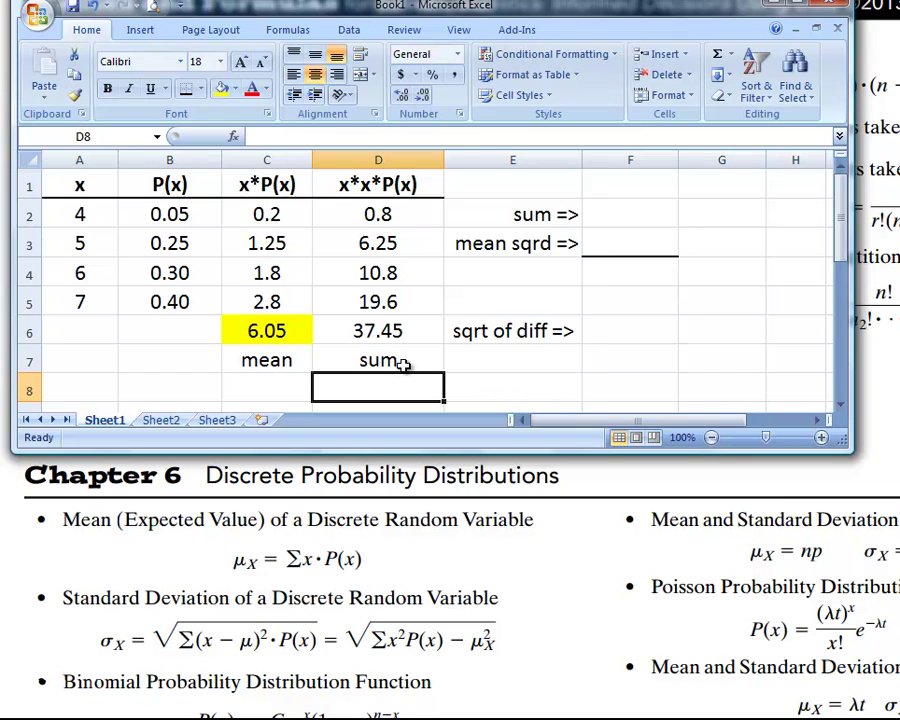
# Step: Square the mean in cell F3, beside the "mean sqrd" label, with the formula =C6*C6
pyautogui.click(355, 332)
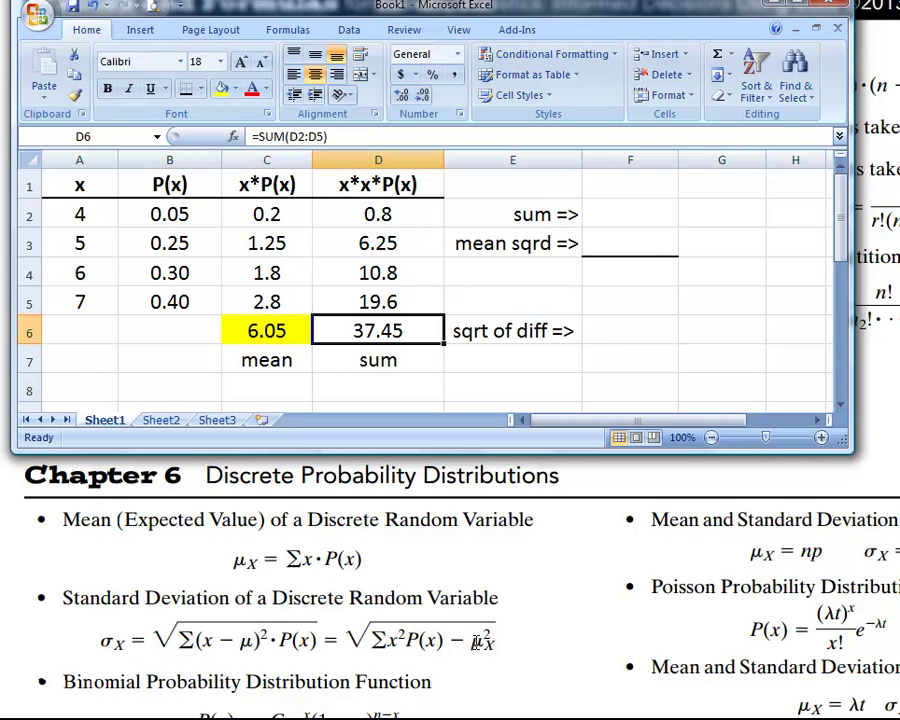
pyautogui.click(284, 338)
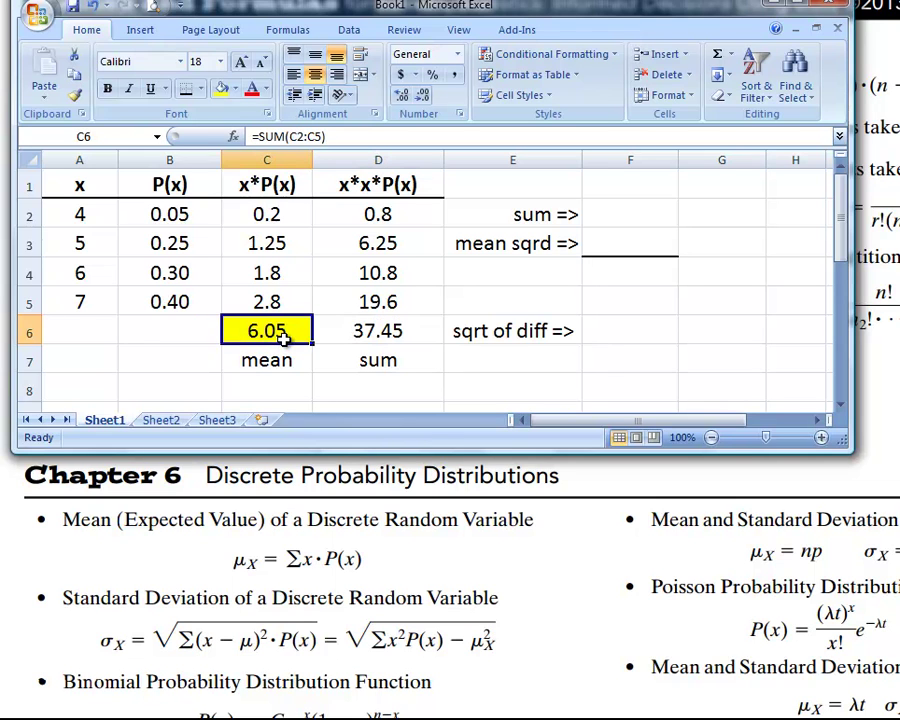
pyautogui.click(627, 244)
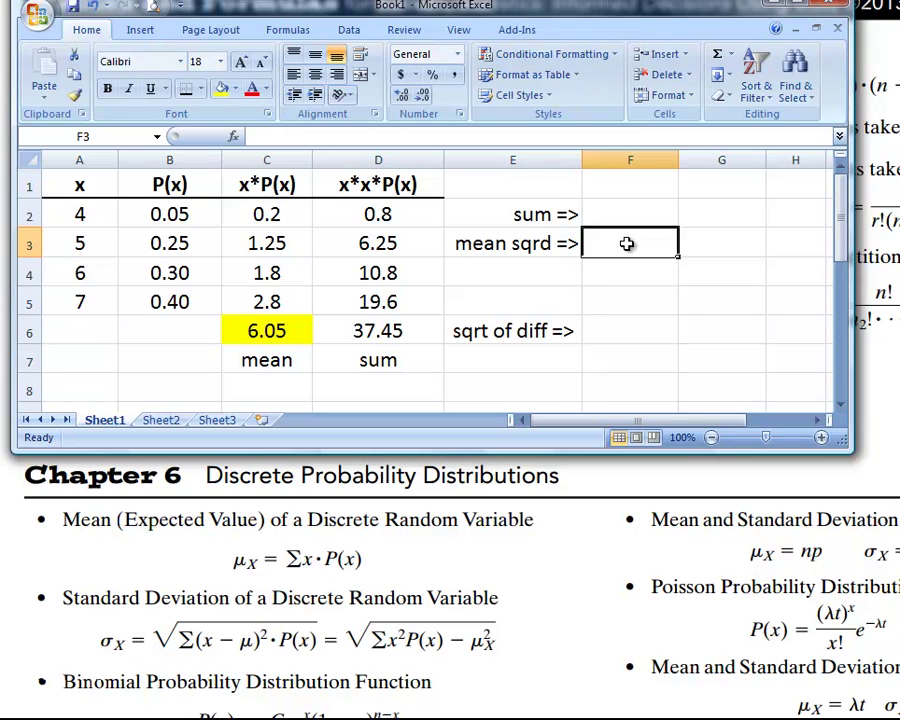
pyautogui.write('=')
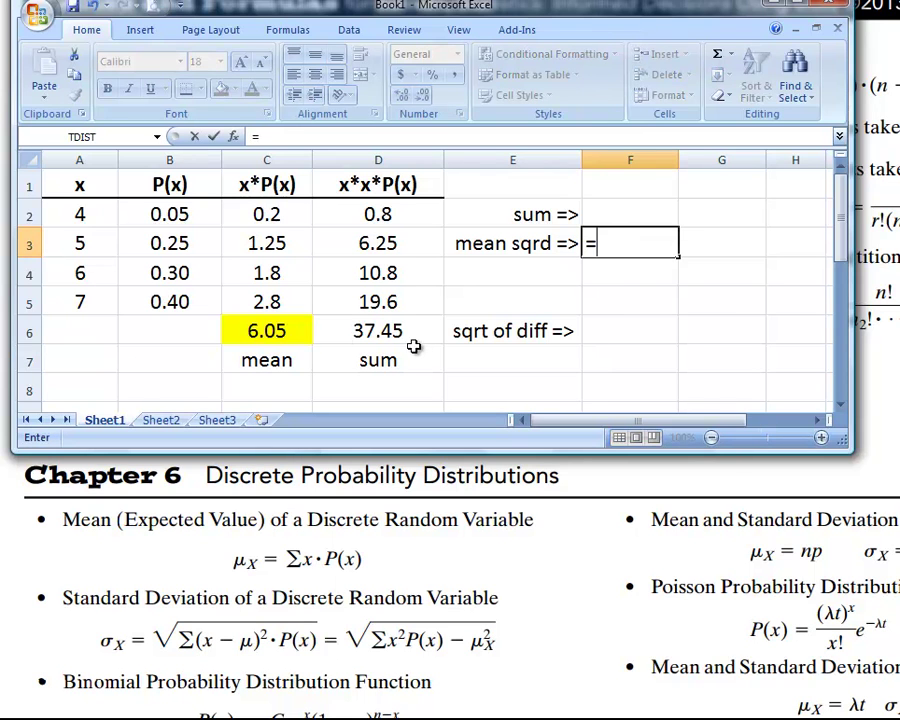
pyautogui.click(288, 333)
pyautogui.write('*')
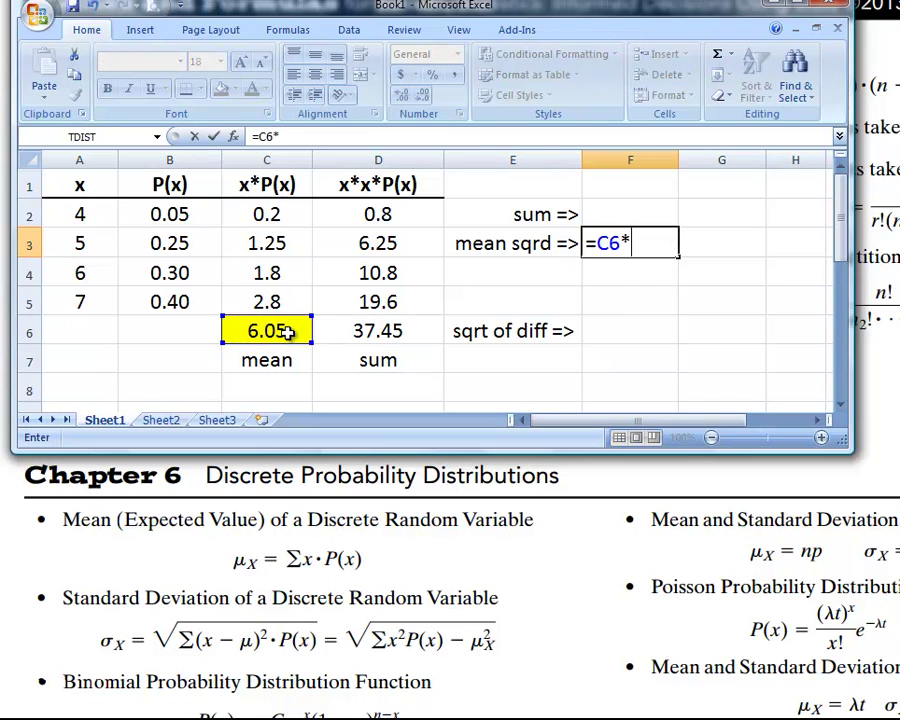
pyautogui.click(288, 333)
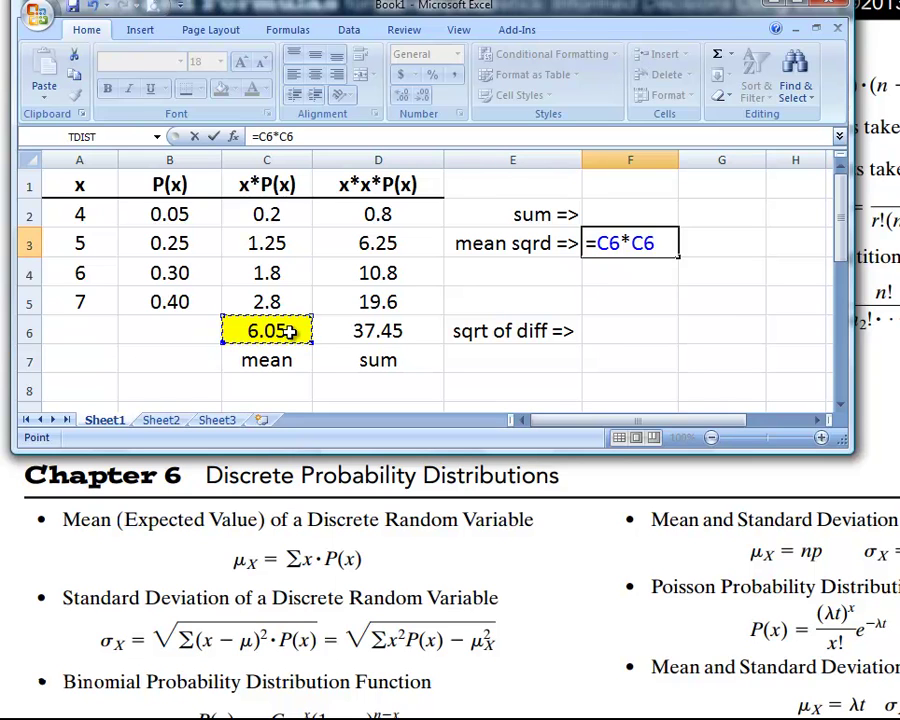
pyautogui.press('Return')
pyautogui.press('Up')
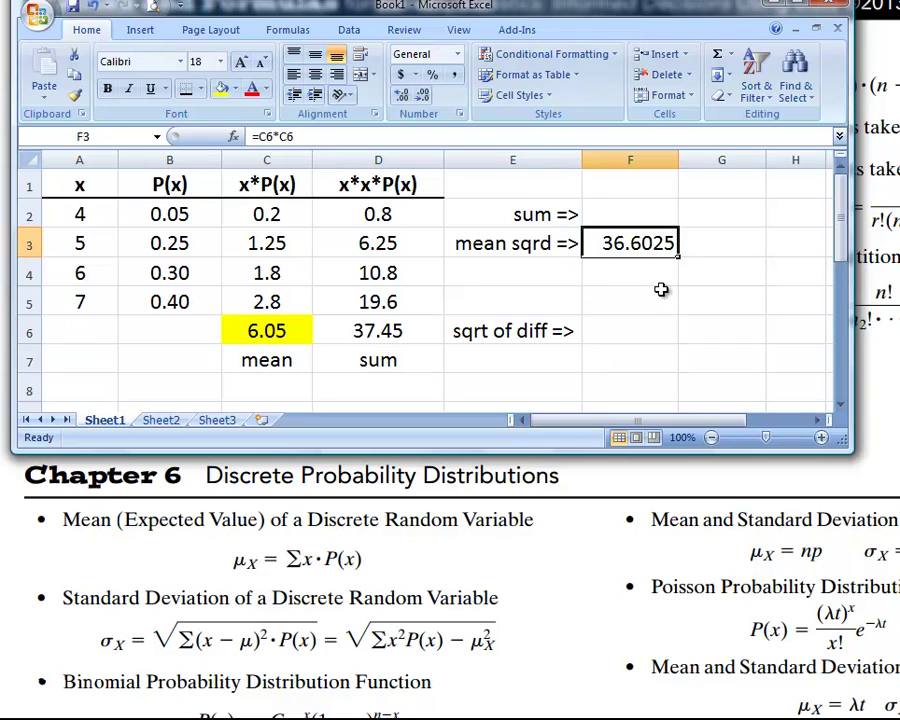
# Step: Bring the x*x*P(x) total into cell F2, beside the "sum" label, with the formula =D6
pyautogui.click(640, 214)
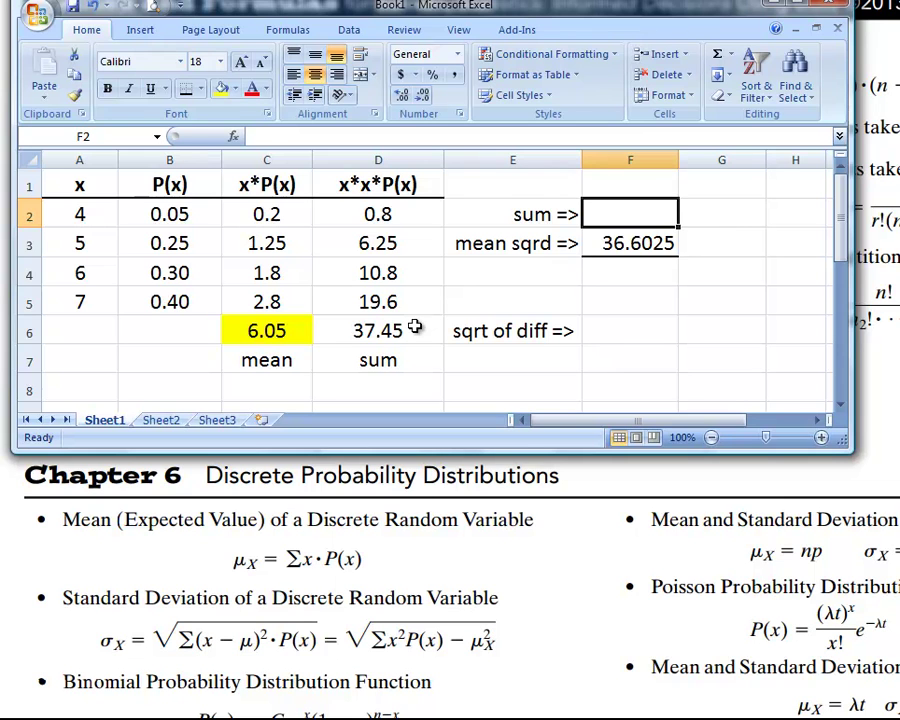
pyautogui.write('=')
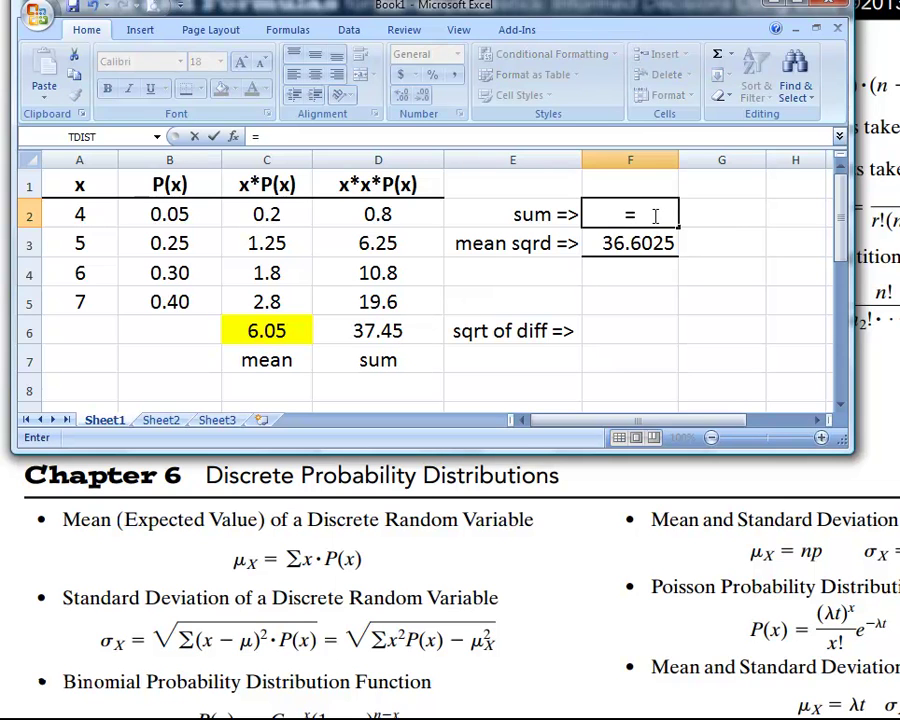
pyautogui.click(398, 334)
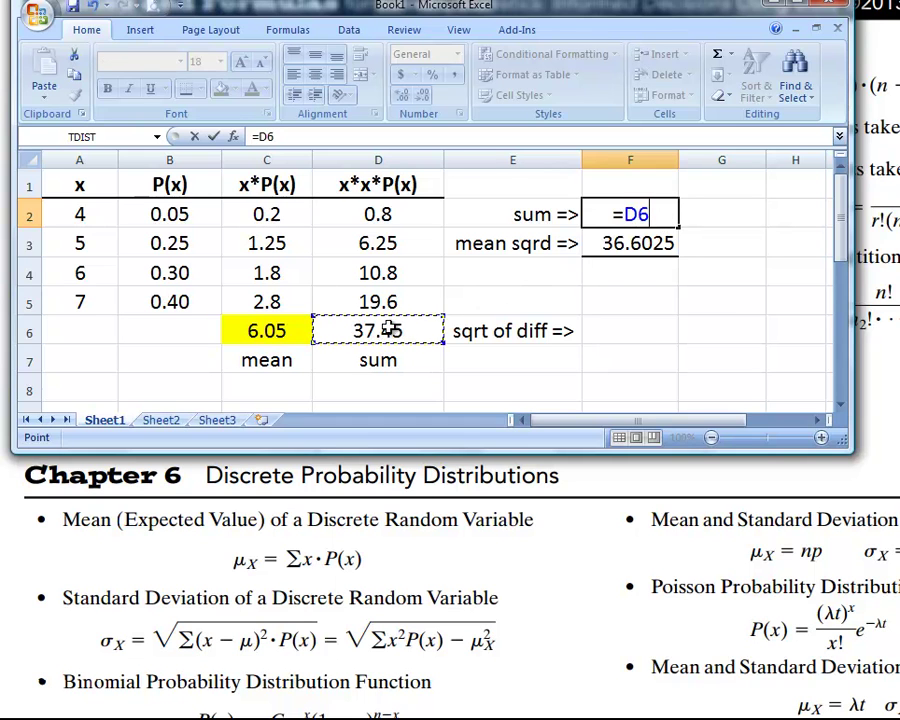
pyautogui.press('Return')
pyautogui.click(668, 213)
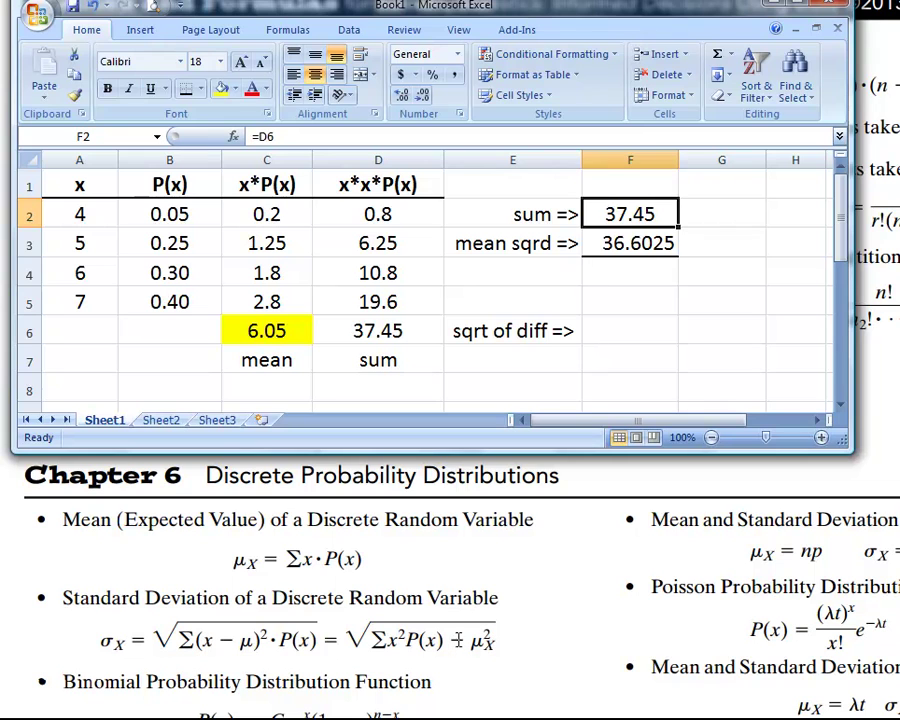
# Step: Subtract the squared mean from the sum in cell F4 with the formula =F2-F3
pyautogui.click(660, 277)
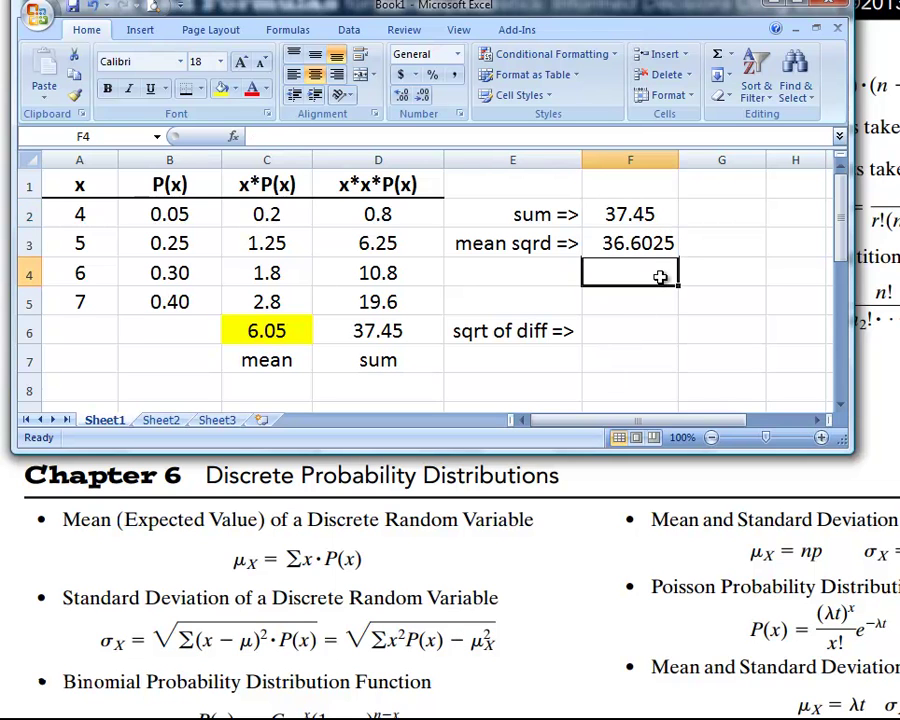
pyautogui.write('=')
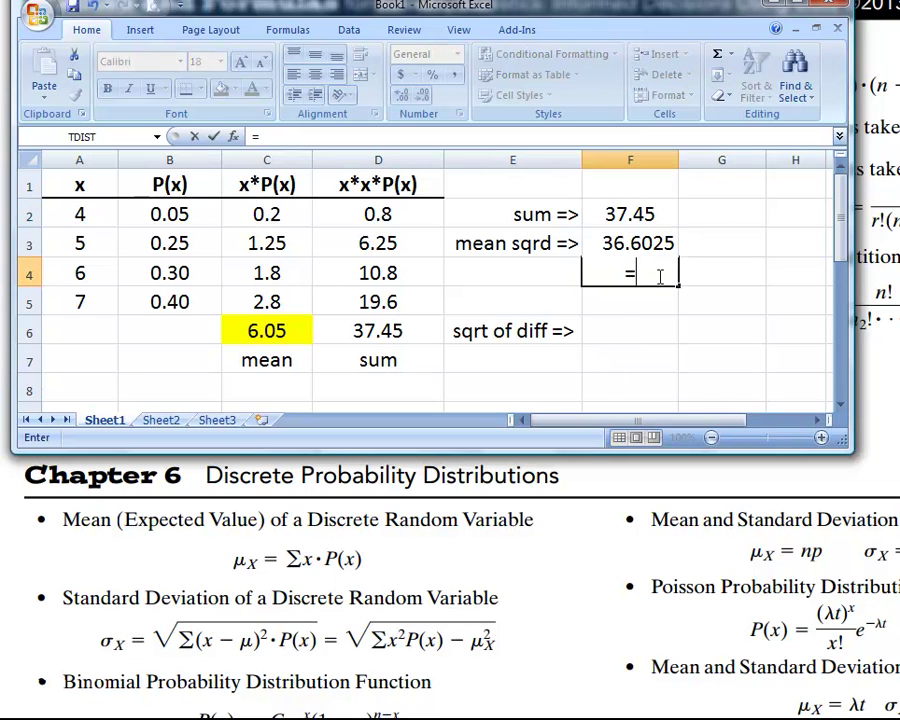
pyautogui.click(660, 213)
pyautogui.write('-')
pyautogui.click(642, 245)
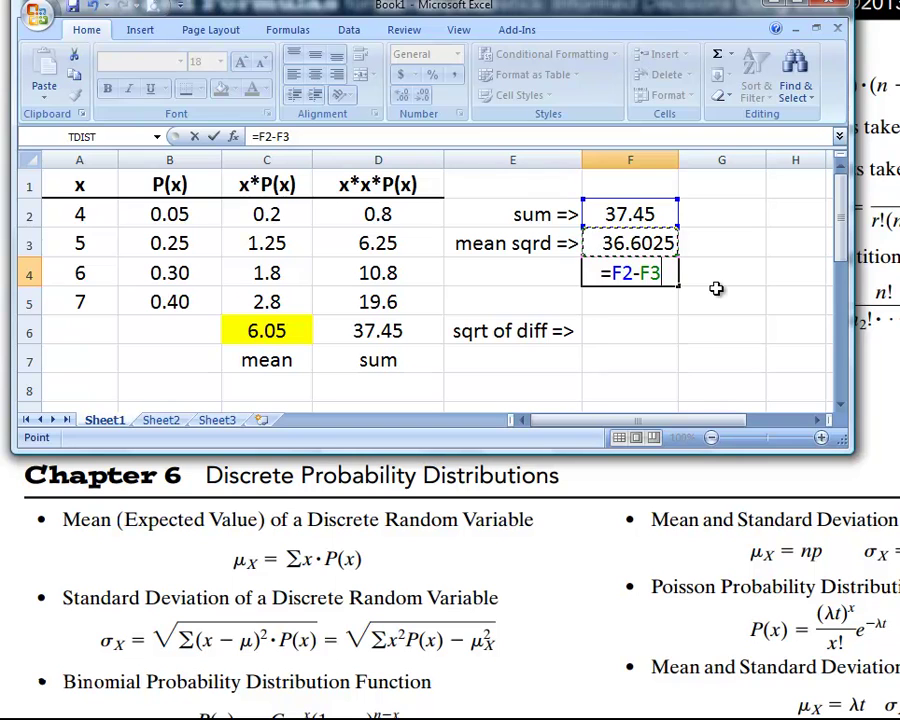
pyautogui.press('Return')
pyautogui.click(665, 278)
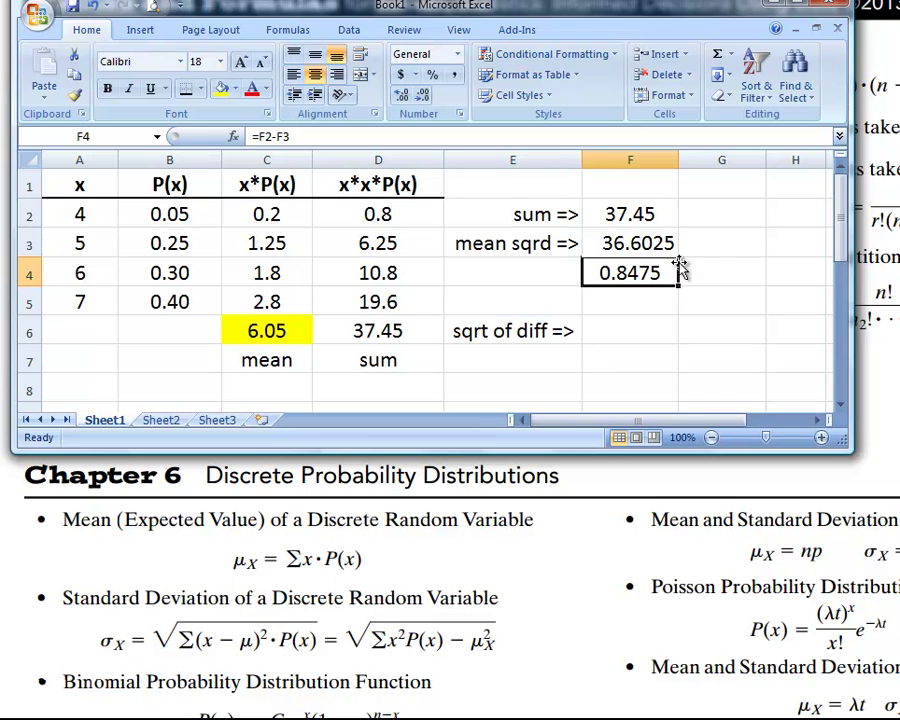
# Step: Take the square root of the difference in cell F6, beside the "sqrt of diff" label, with the formula =SQRT(F4)
pyautogui.click(645, 334)
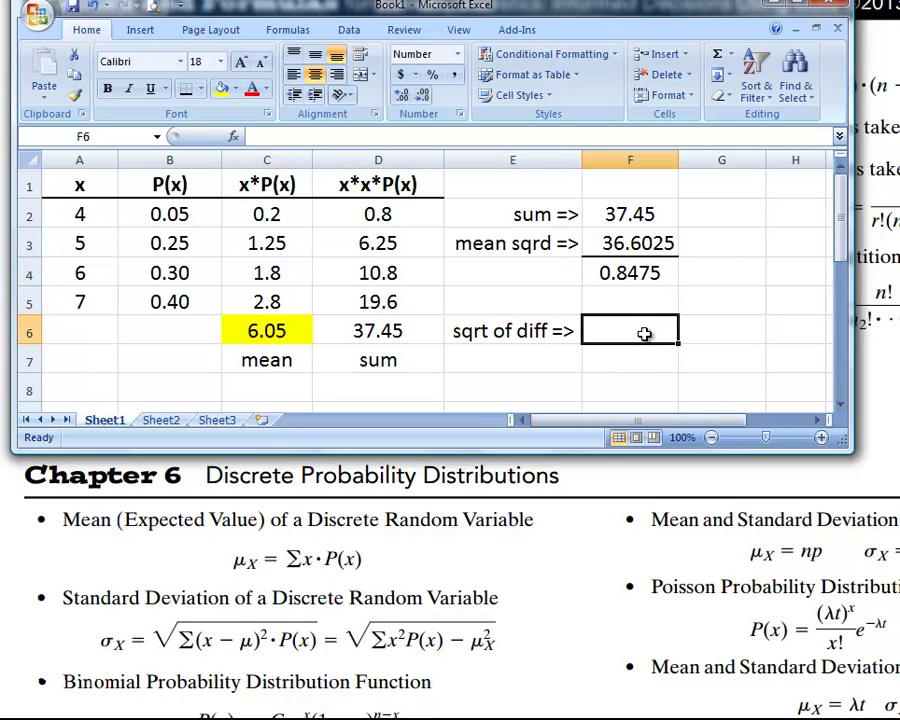
pyautogui.write('=sqrt')
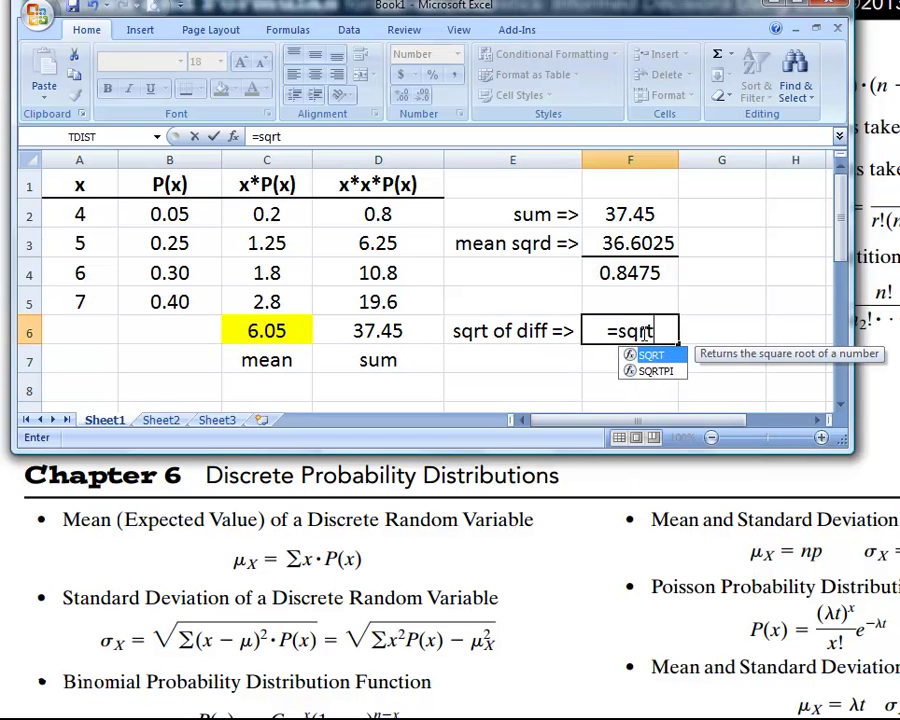
pyautogui.write('(')
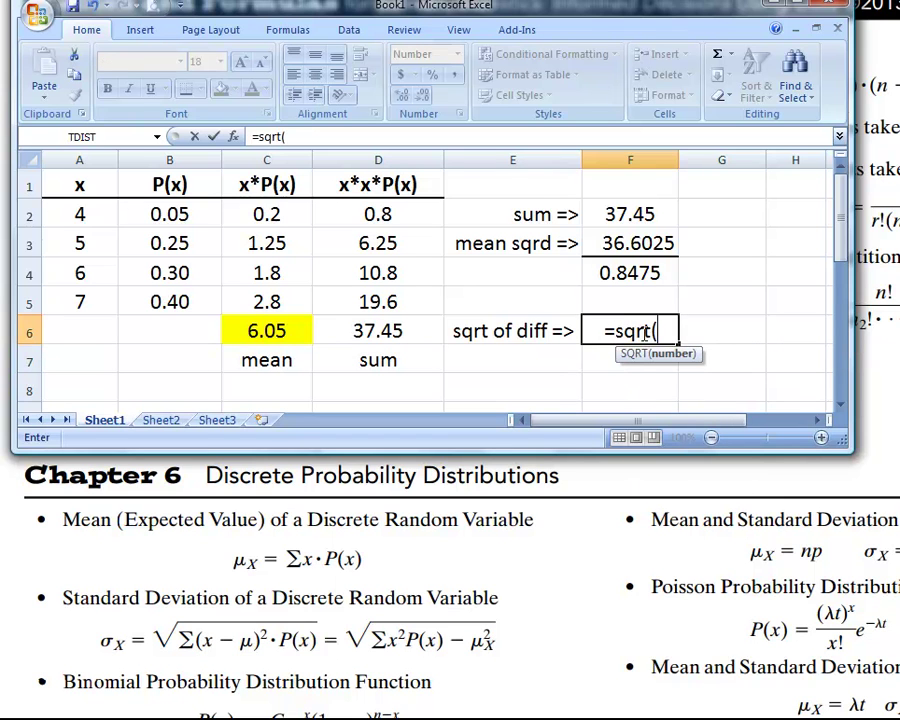
pyautogui.click(636, 272)
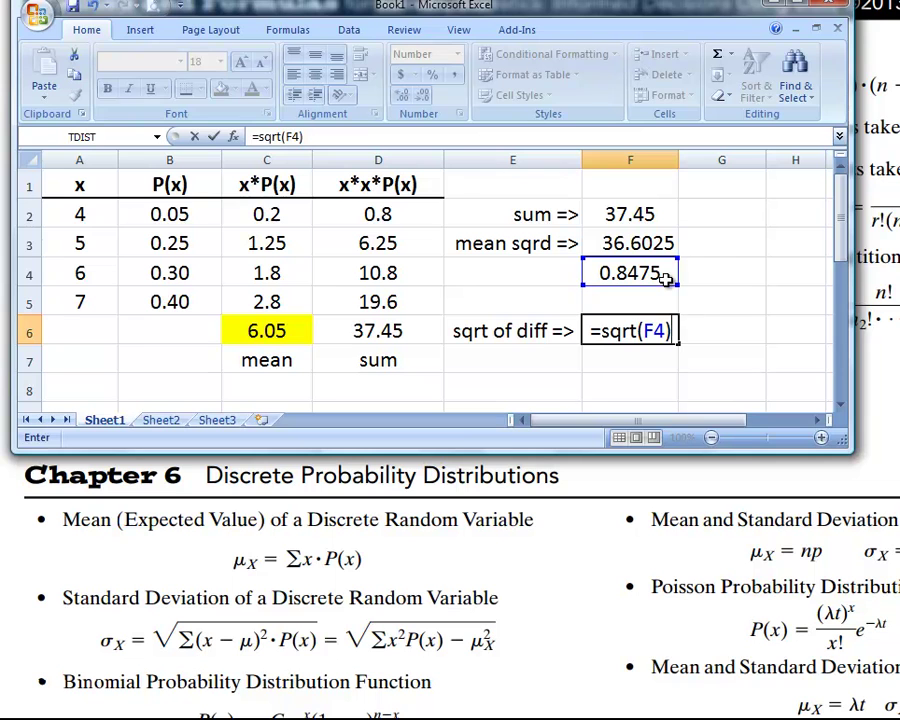
pyautogui.press('Return')
# Step: Highlight the standard deviation in cell F6 with the standard light green fill color
pyautogui.click(657, 332)
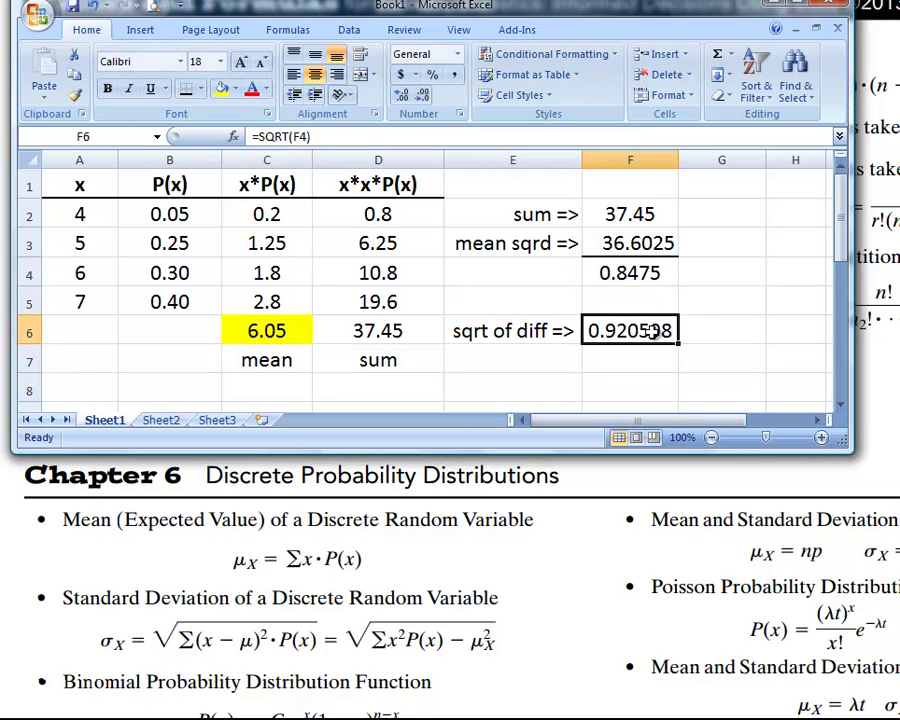
pyautogui.click(237, 89)
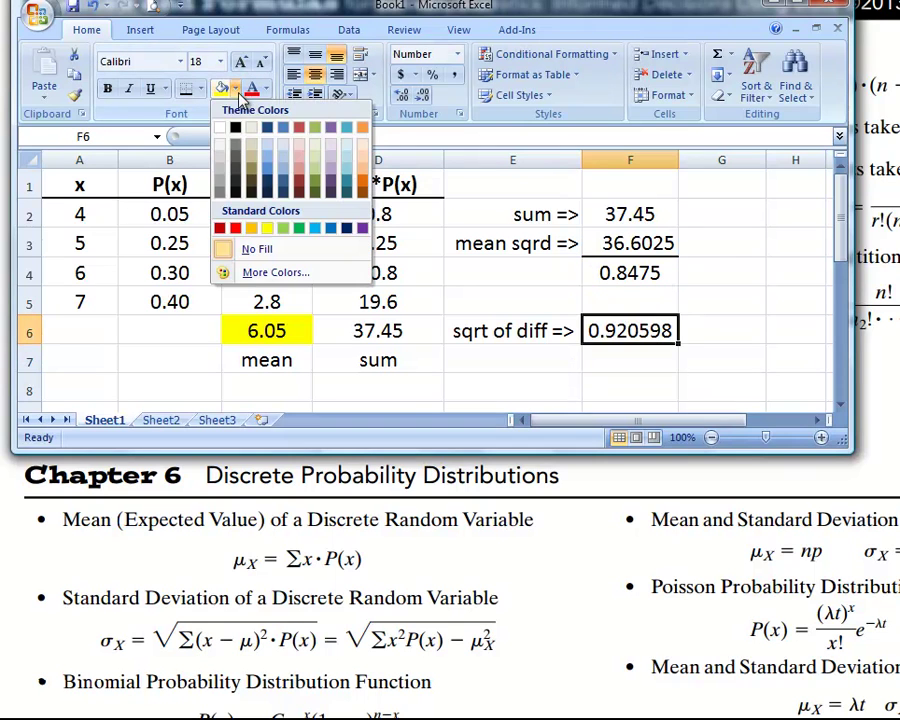
pyautogui.click(285, 228)
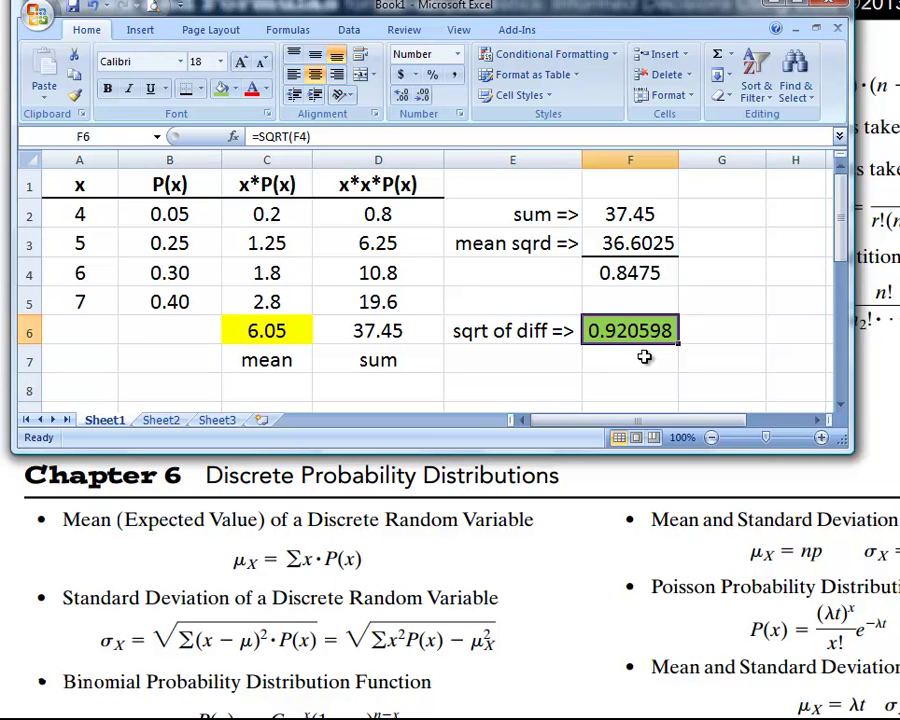
# Step: Adjust the number format of cell F6 so the standard deviation displays three decimal places
pyautogui.click(423, 97)
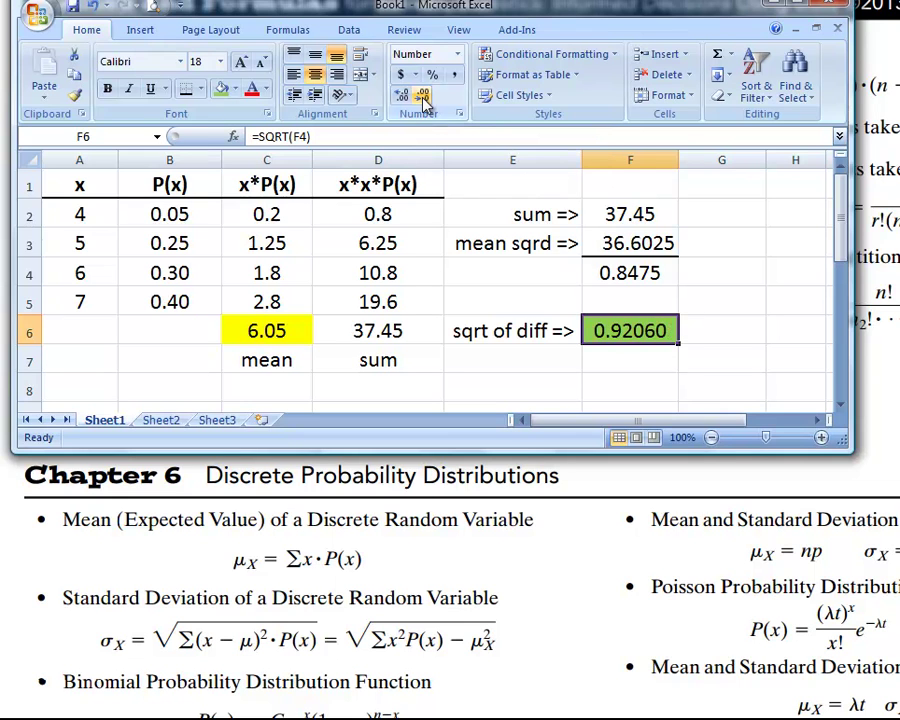
pyautogui.click(423, 97)
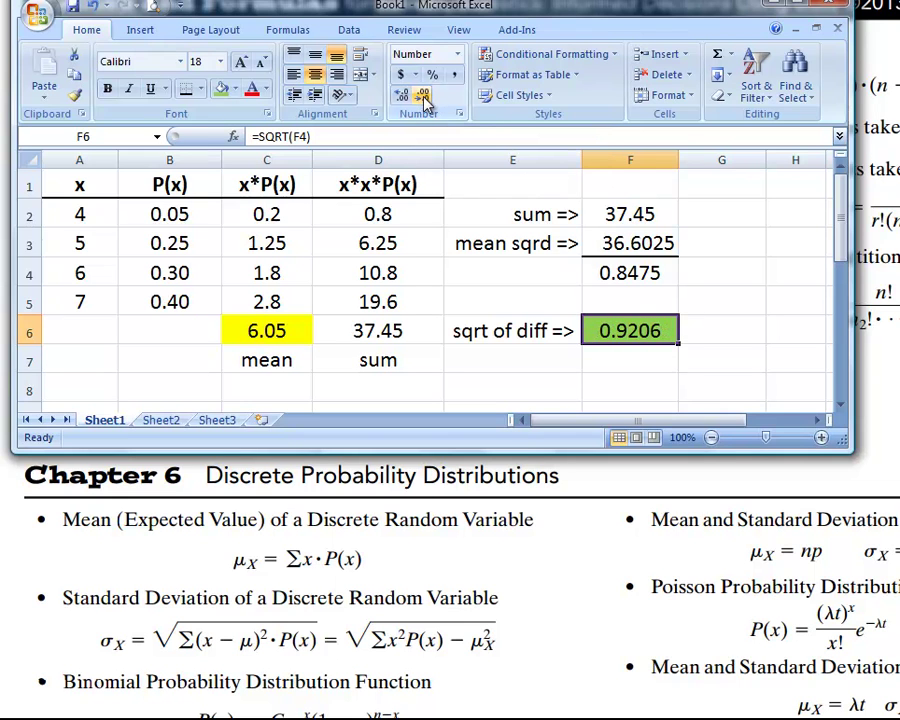
pyautogui.click(423, 97)
pyautogui.click(423, 97)
pyautogui.click(423, 97)
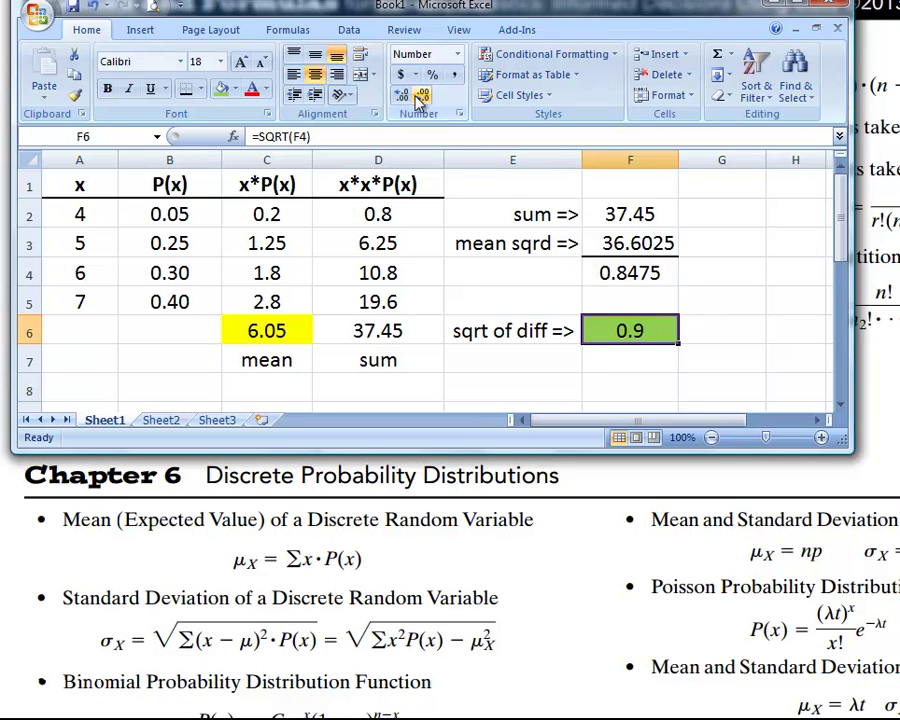
pyautogui.click(403, 97)
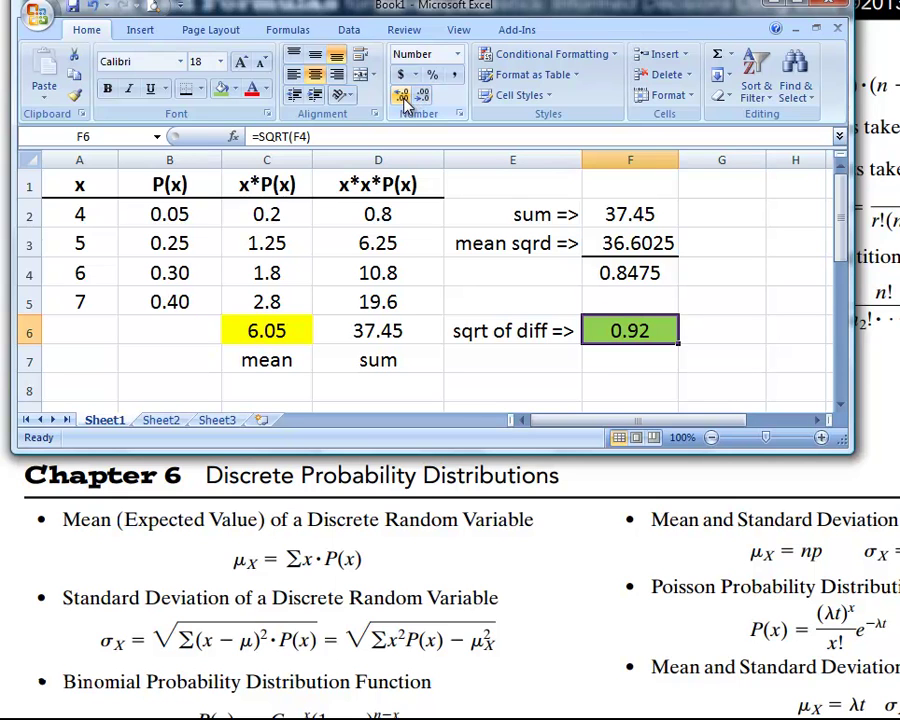
pyautogui.click(403, 97)
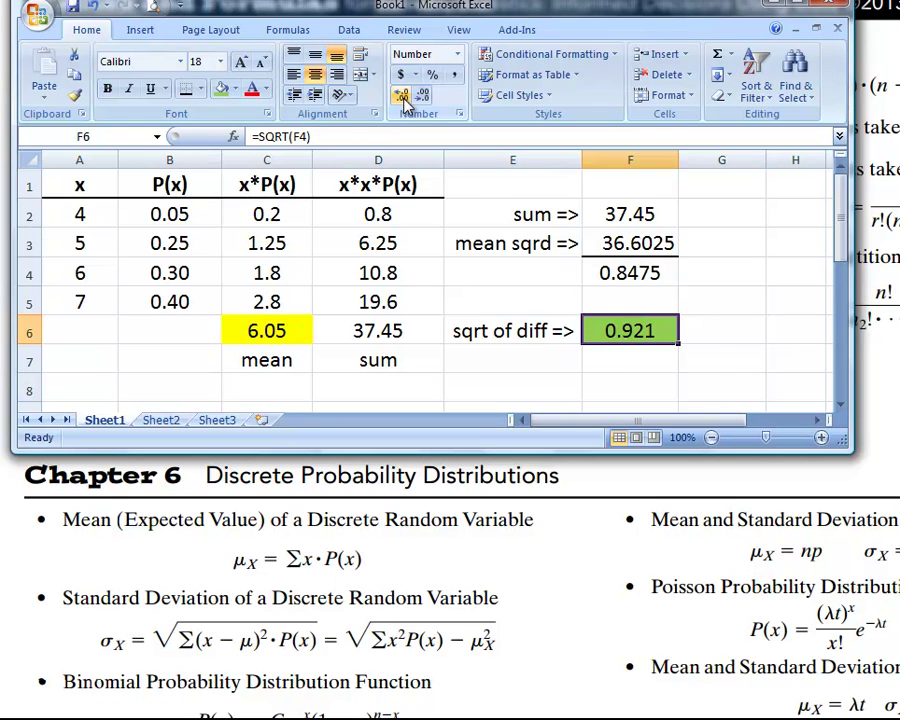